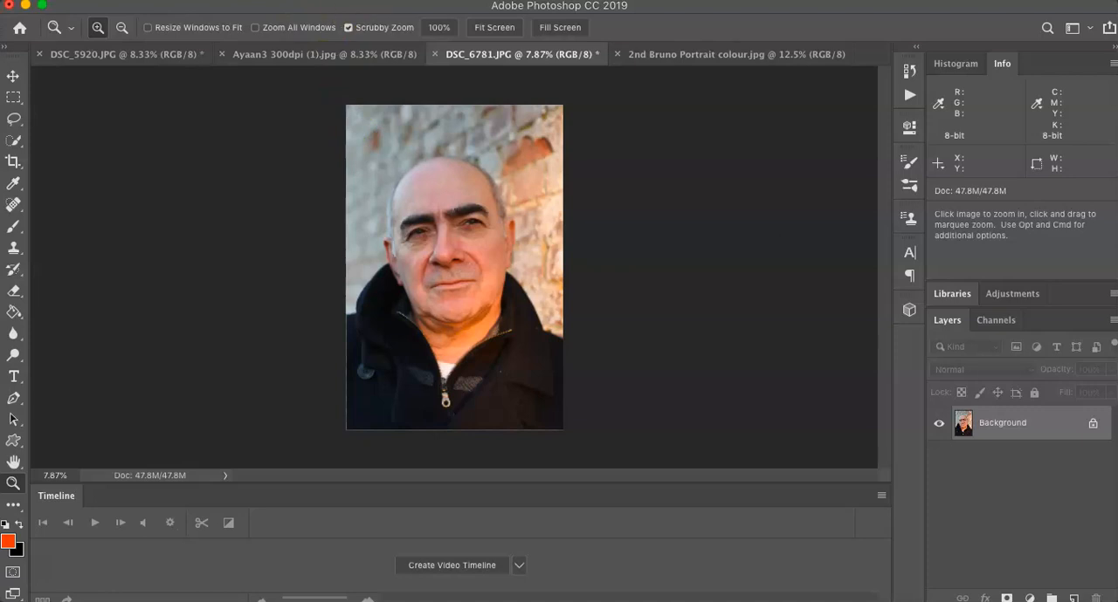
# Step: Open the DSC_6781.JPG portrait in the Camera Raw Filter and show its before and after versions side by side
pyautogui.click(400, 0)
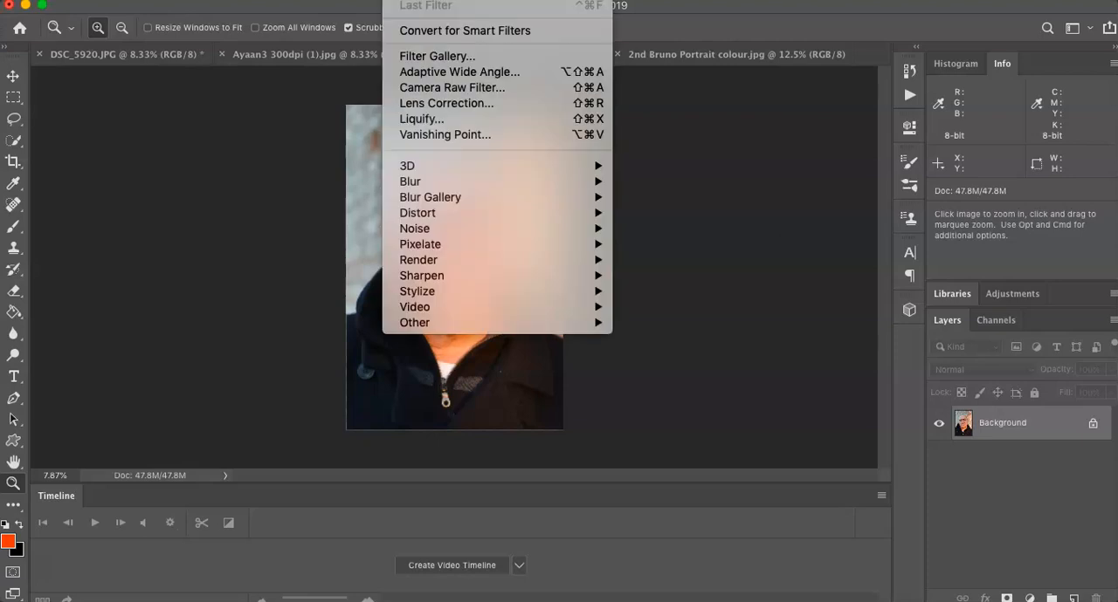
pyautogui.click(428, 90)
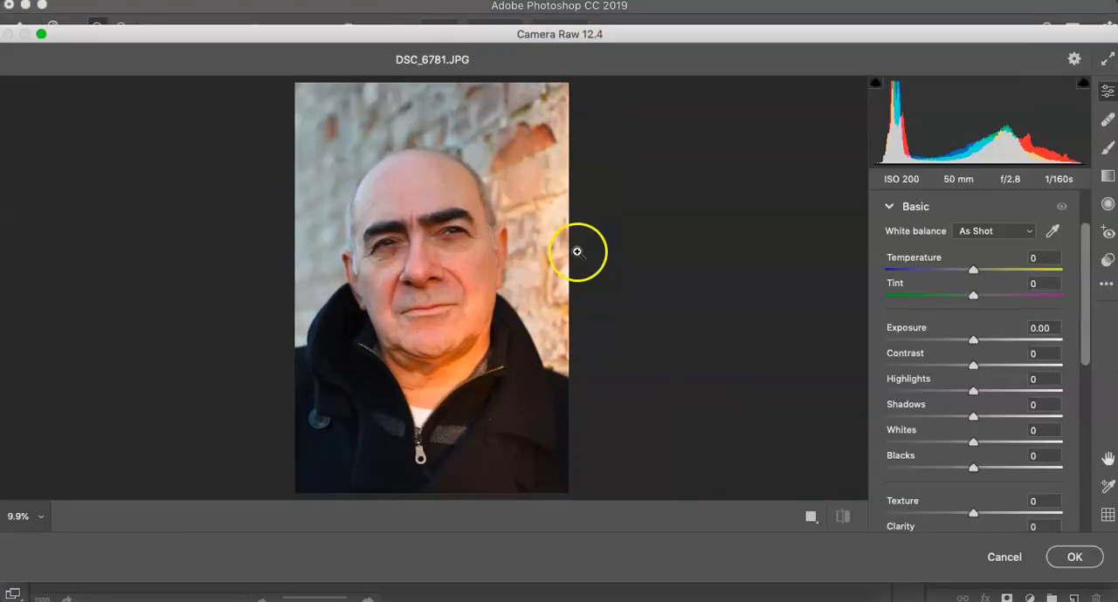
pyautogui.click(816, 524)
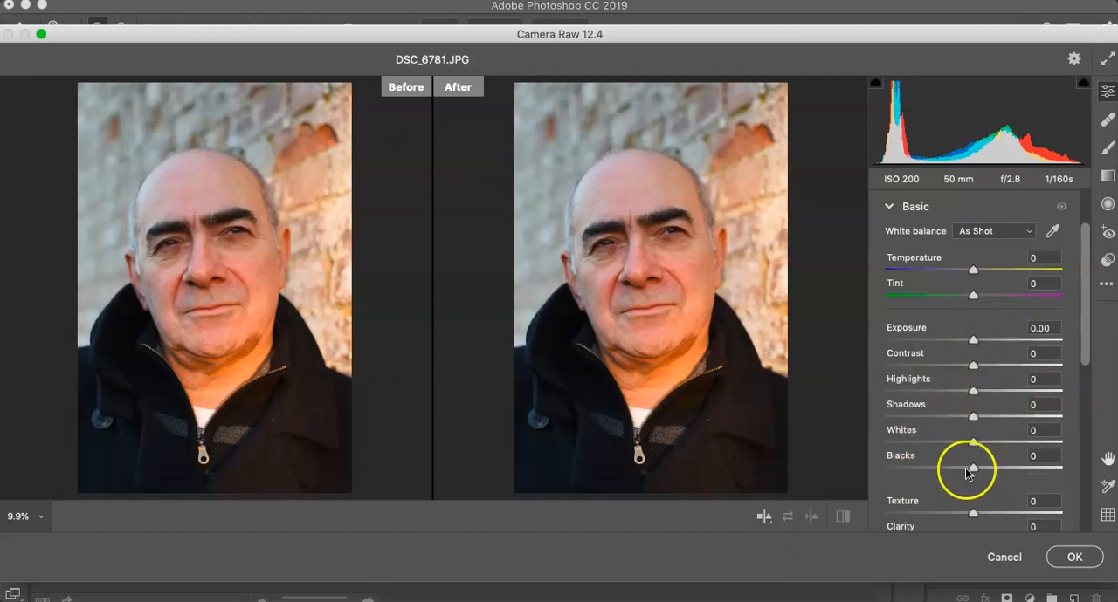
# Step: Cycle through the stacked, single and side-by-side comparison layouts, ending on the side-by-side before/after view
pyautogui.click(763, 519)
pyautogui.click(762, 518)
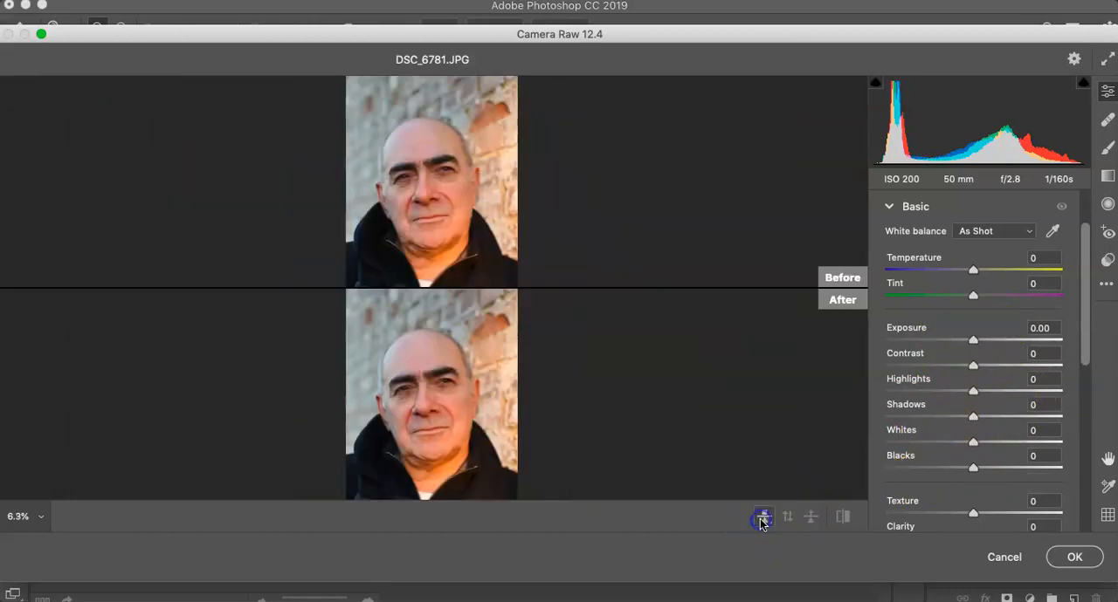
pyautogui.click(762, 519)
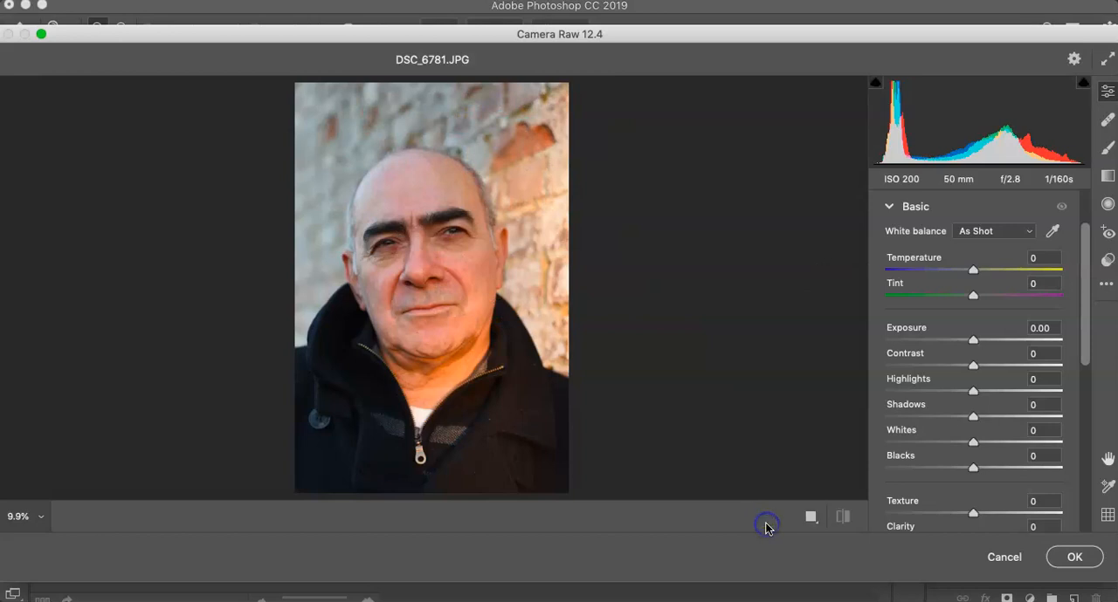
pyautogui.click(812, 518)
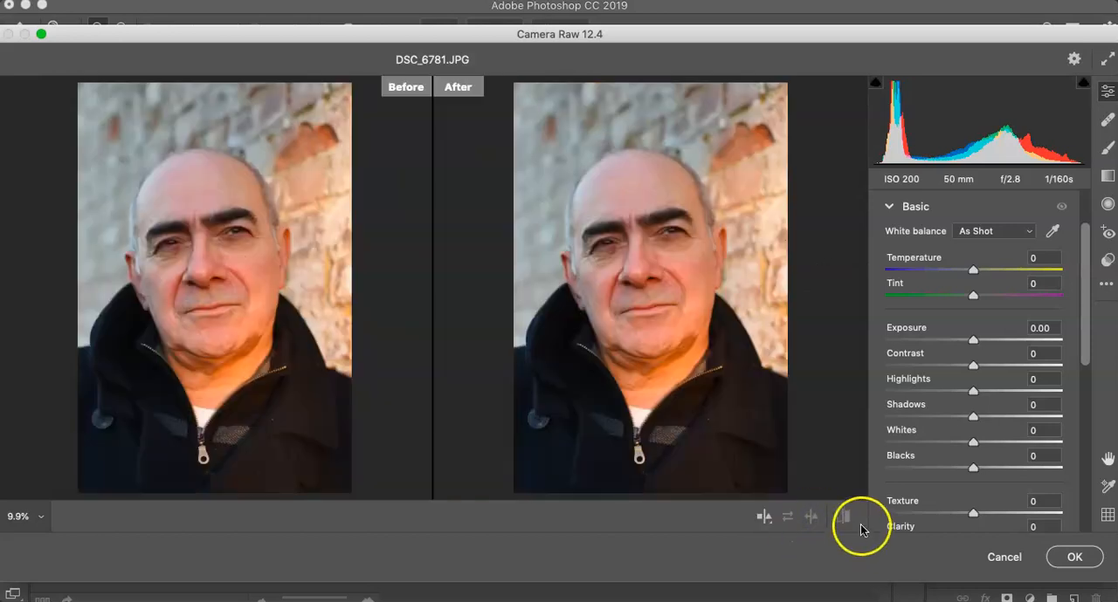
pyautogui.click(810, 517)
pyautogui.click(786, 517)
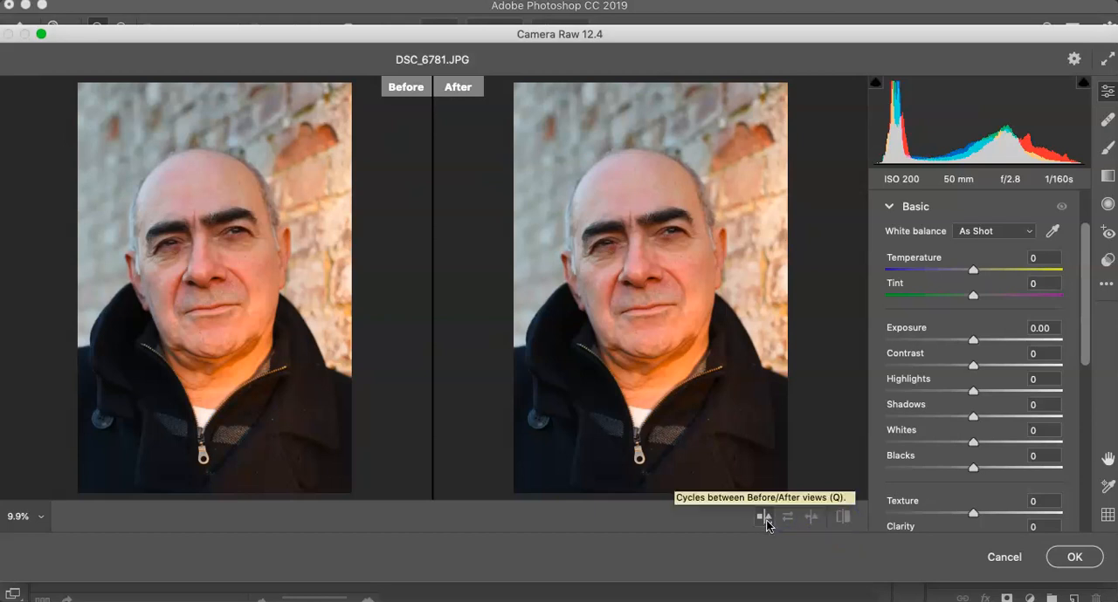
pyautogui.click(765, 519)
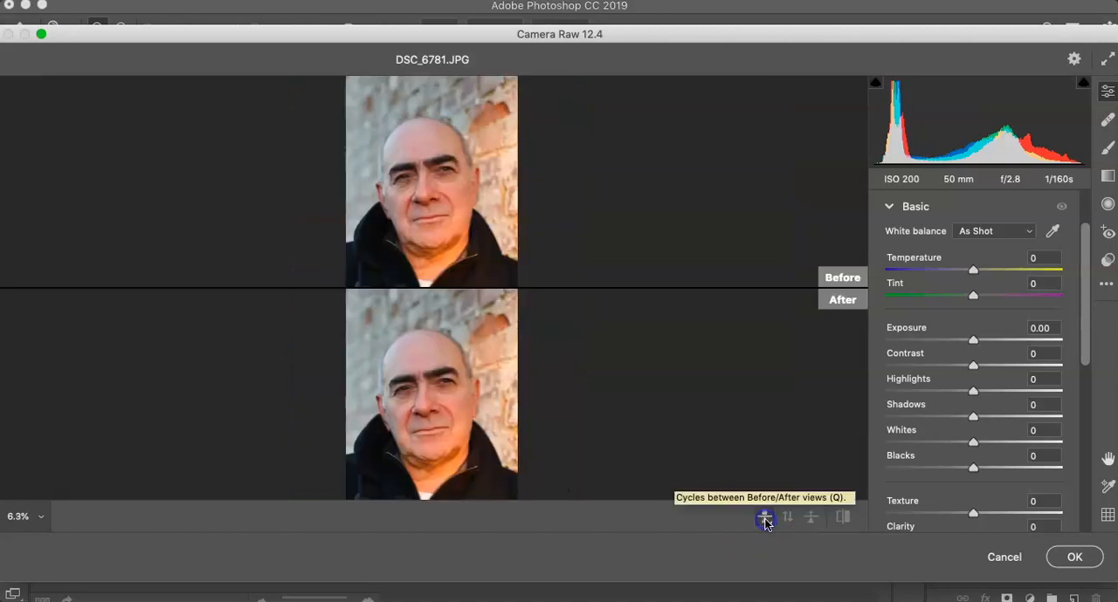
pyautogui.click(765, 519)
pyautogui.click(811, 518)
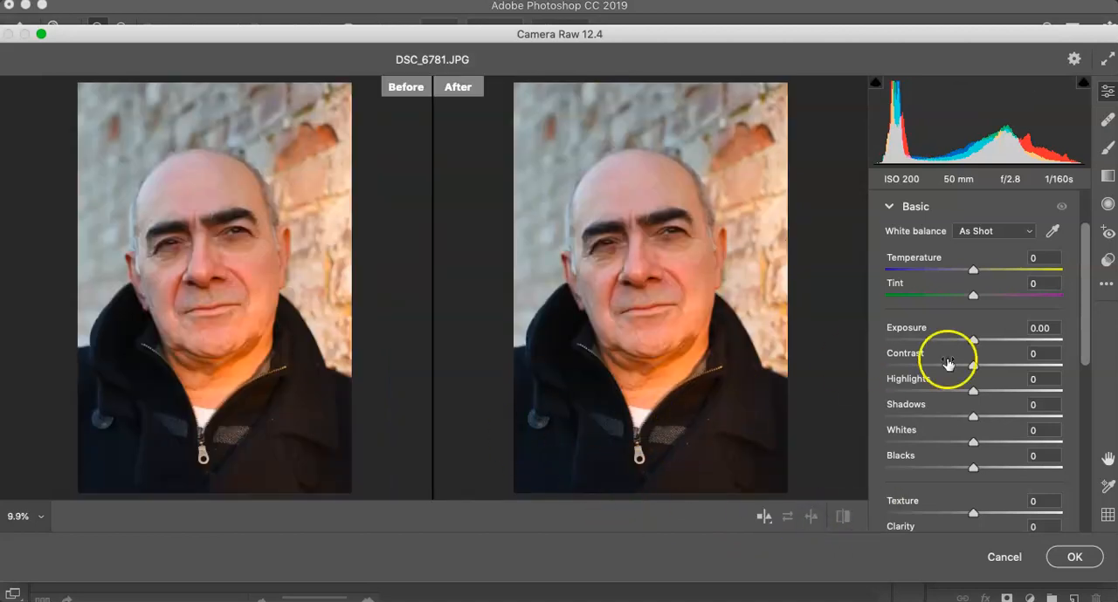
# Step: Try the Exposure adjustment and reset it to 0, and cool the portrait's white balance to a Temperature of -5
pyautogui.moveTo(972, 342)
pyautogui.mouseDown()
pyautogui.moveTo(1015, 340)
pyautogui.moveTo(972, 345)
pyautogui.mouseUp()
pyautogui.doubleClick(973, 341)
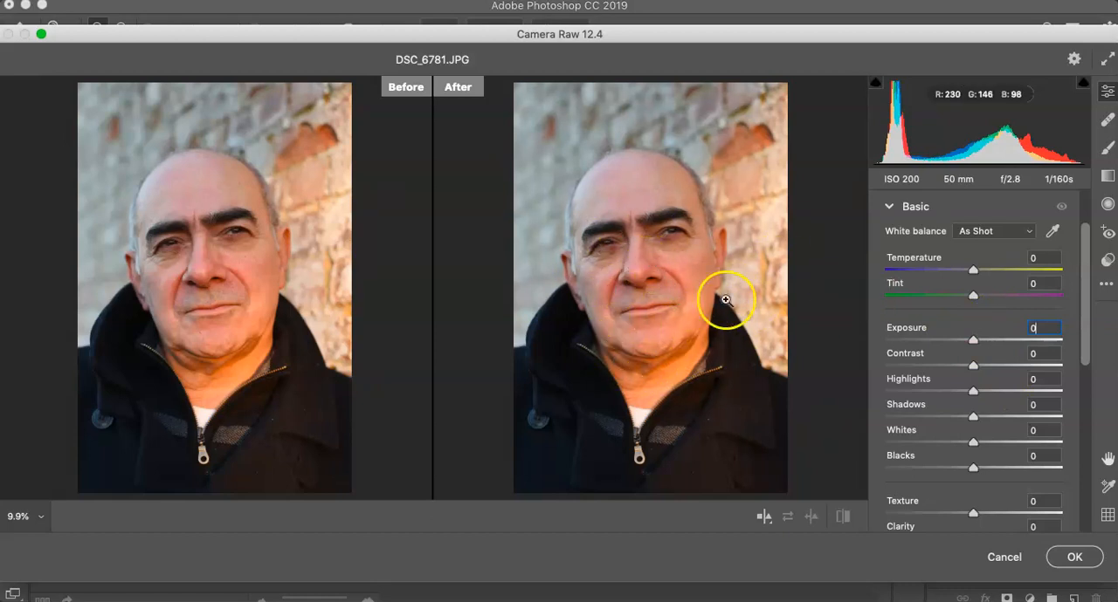
pyautogui.moveTo(973, 271)
pyautogui.mouseDown()
pyautogui.moveTo(955, 272)
pyautogui.moveTo(967, 273)
pyautogui.mouseUp()
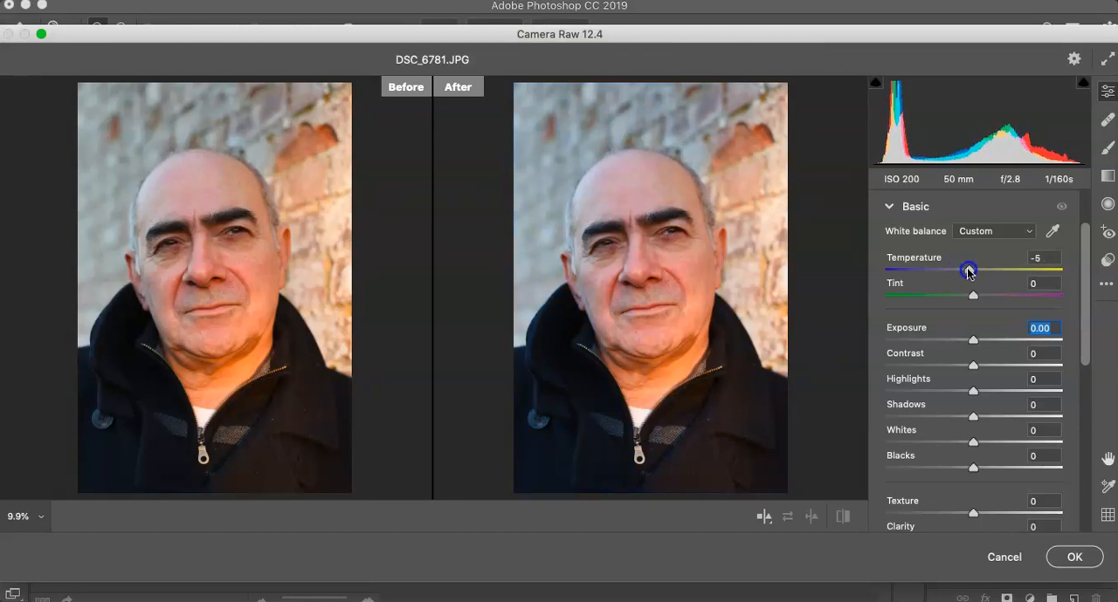
pyautogui.moveTo(968, 273); pyautogui.dragTo(967, 273)
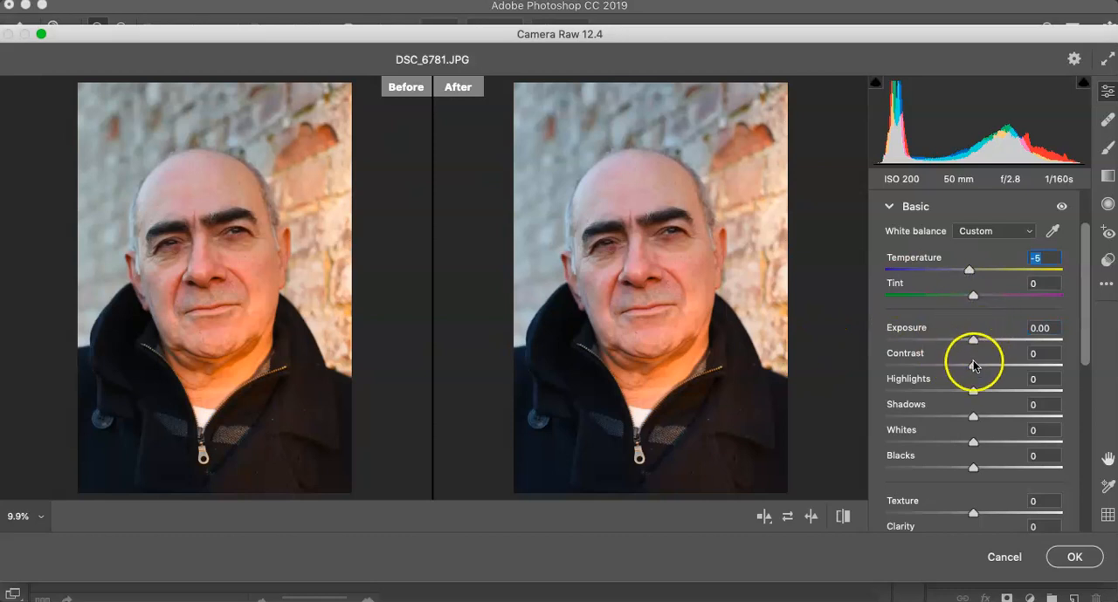
# Step: Set the portrait's Contrast to +3, Highlights to +8 and Shadows to +2, trying extreme highlight and shadow values on the way
pyautogui.moveTo(973, 365); pyautogui.dragTo(899, 393)
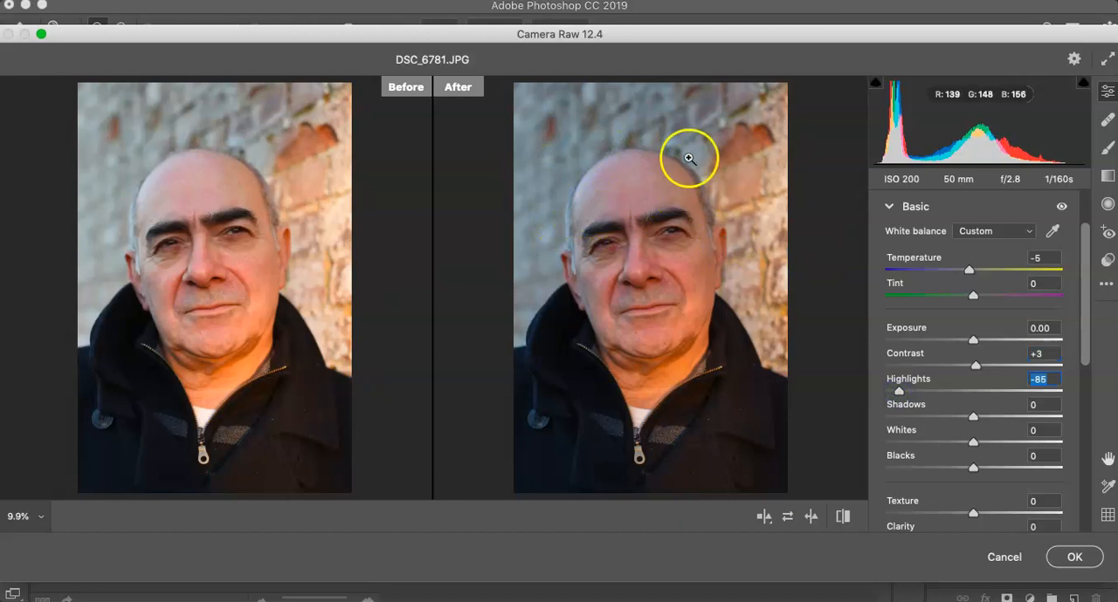
pyautogui.moveTo(899, 392); pyautogui.dragTo(1040, 418)
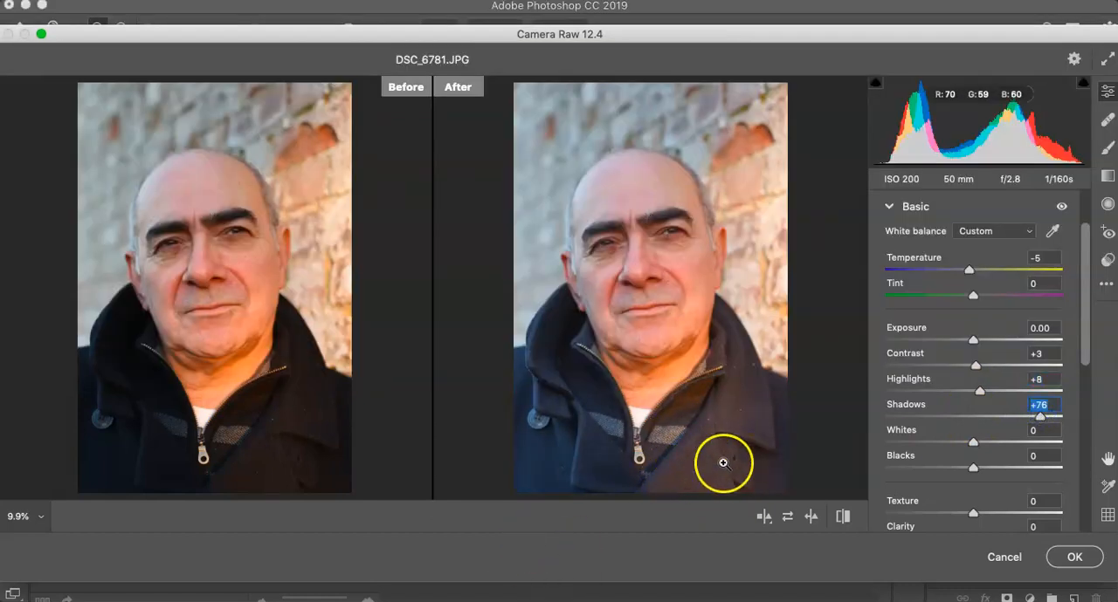
pyautogui.moveTo(1040, 416); pyautogui.dragTo(867, 424)
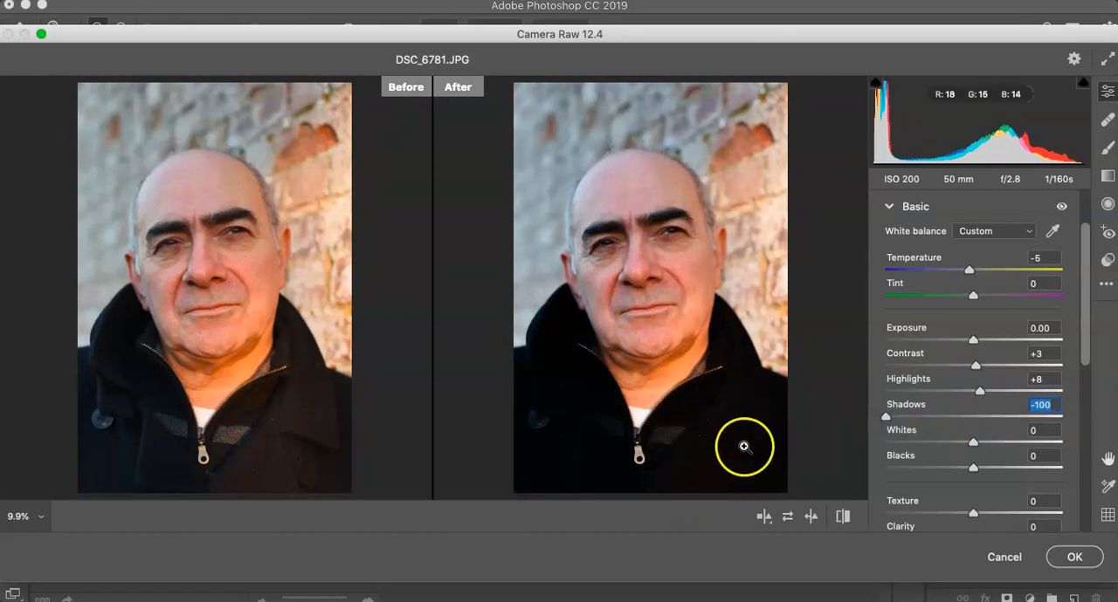
pyautogui.moveTo(886, 417); pyautogui.dragTo(974, 426)
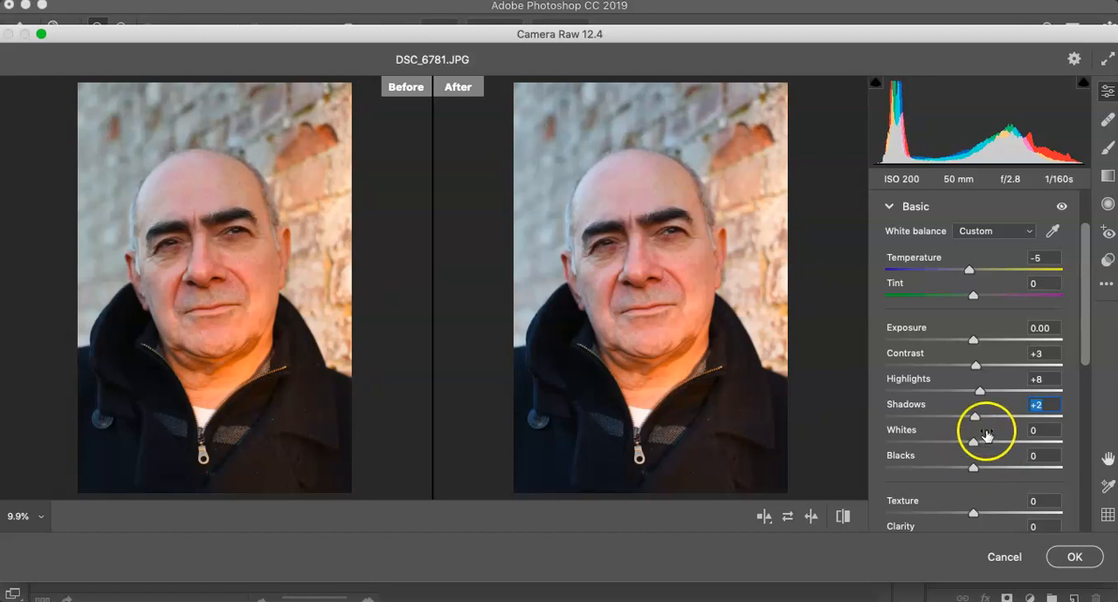
# Step: Set the portrait's Texture to +6, judging stronger values on the facial skin detail at 33% magnification
pyautogui.scroll(-2, 994, 461)
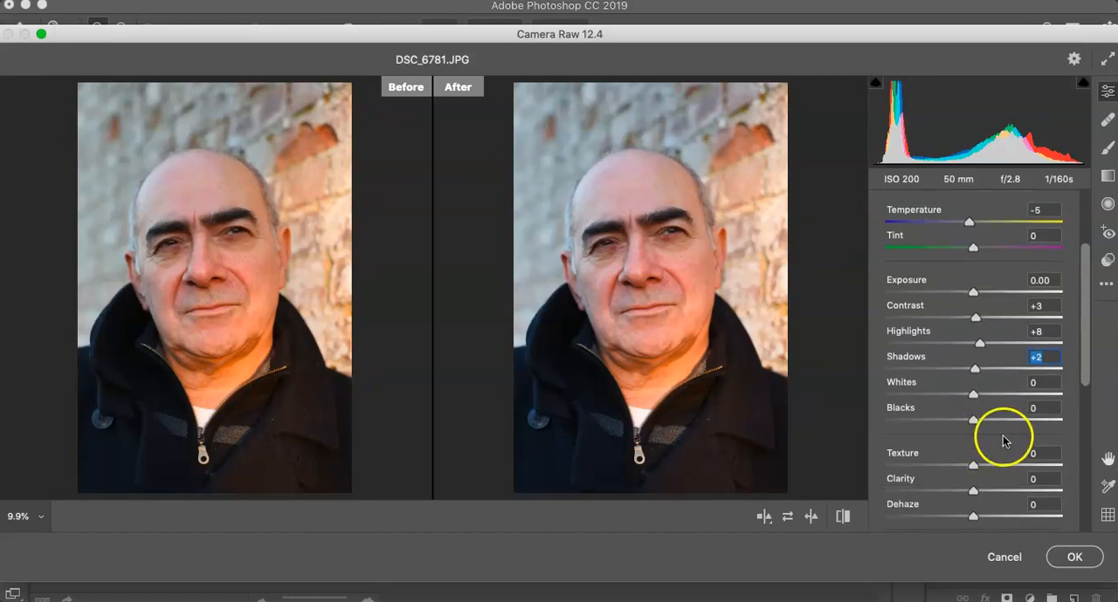
pyautogui.scroll(-2, 987, 461)
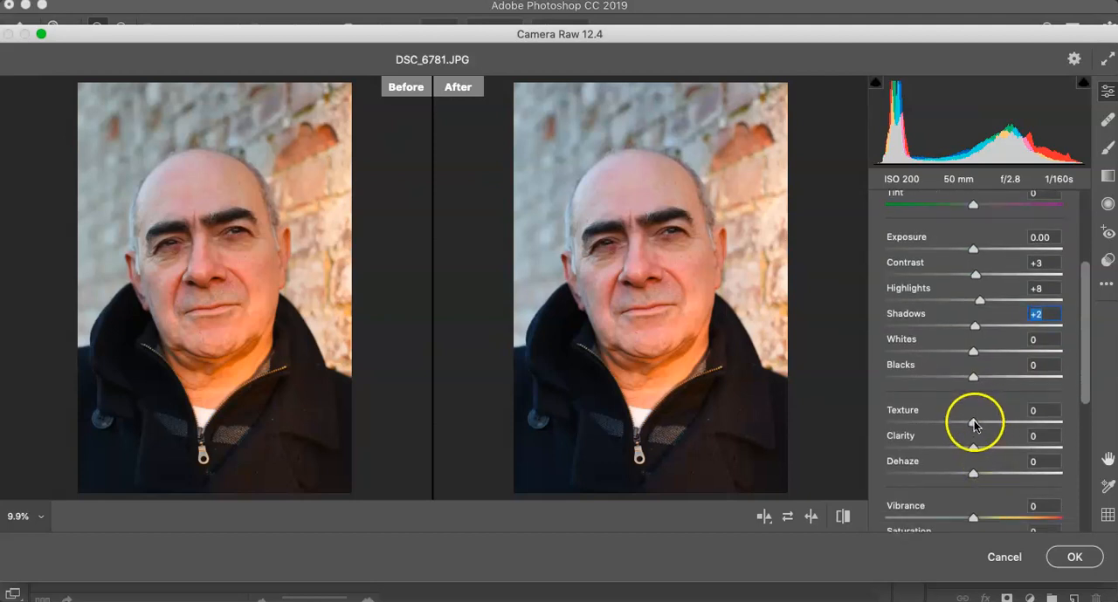
pyautogui.moveTo(973, 421)
pyautogui.mouseDown()
pyautogui.moveTo(1015, 424)
pyautogui.moveTo(982, 425)
pyautogui.mouseUp()
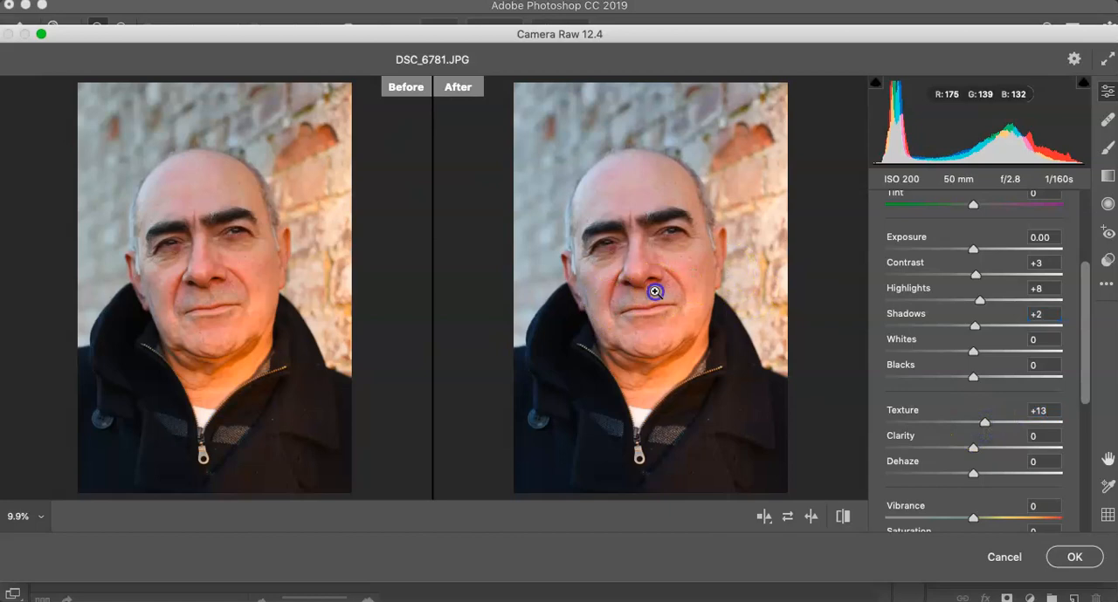
pyautogui.click(653, 292)
pyautogui.keyDown('alt'); pyautogui.click(647, 294); pyautogui.keyUp('alt')
pyautogui.click(39, 521)
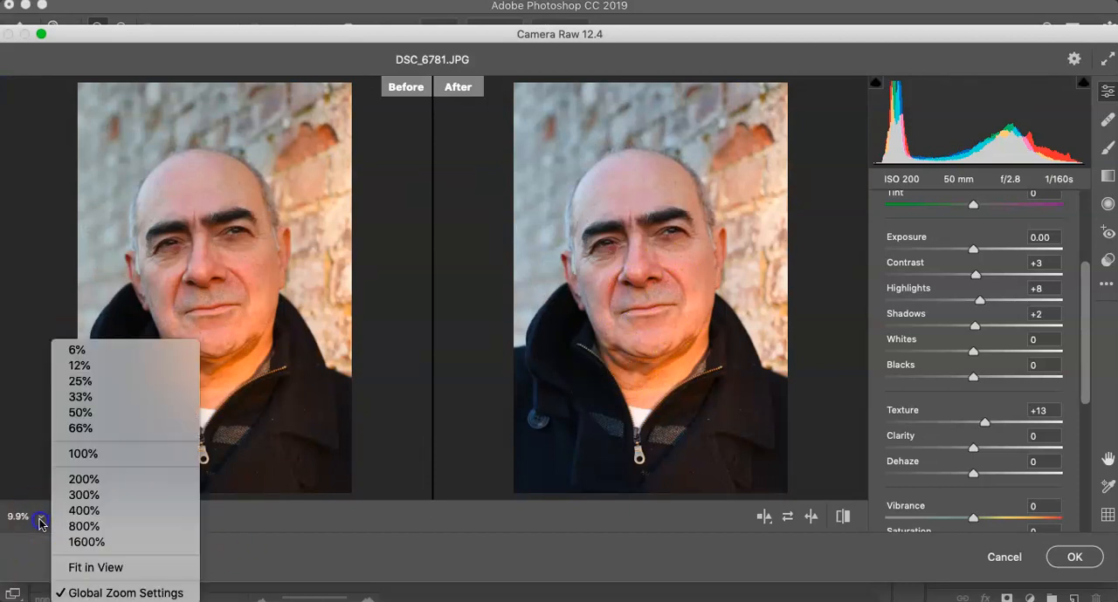
pyautogui.click(87, 398)
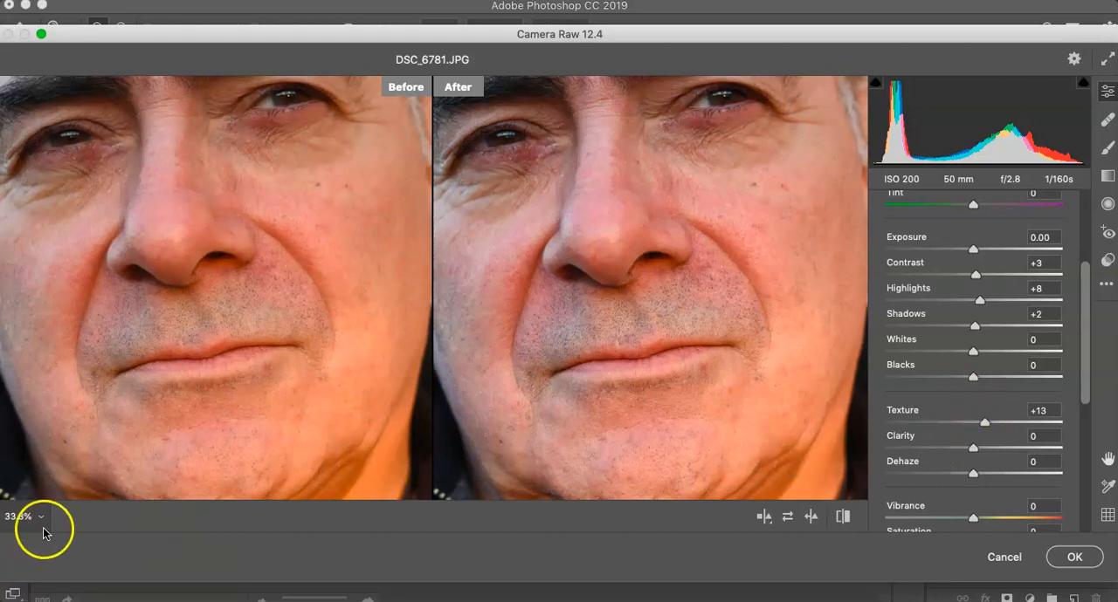
pyautogui.moveTo(983, 423); pyautogui.dragTo(1030, 425)
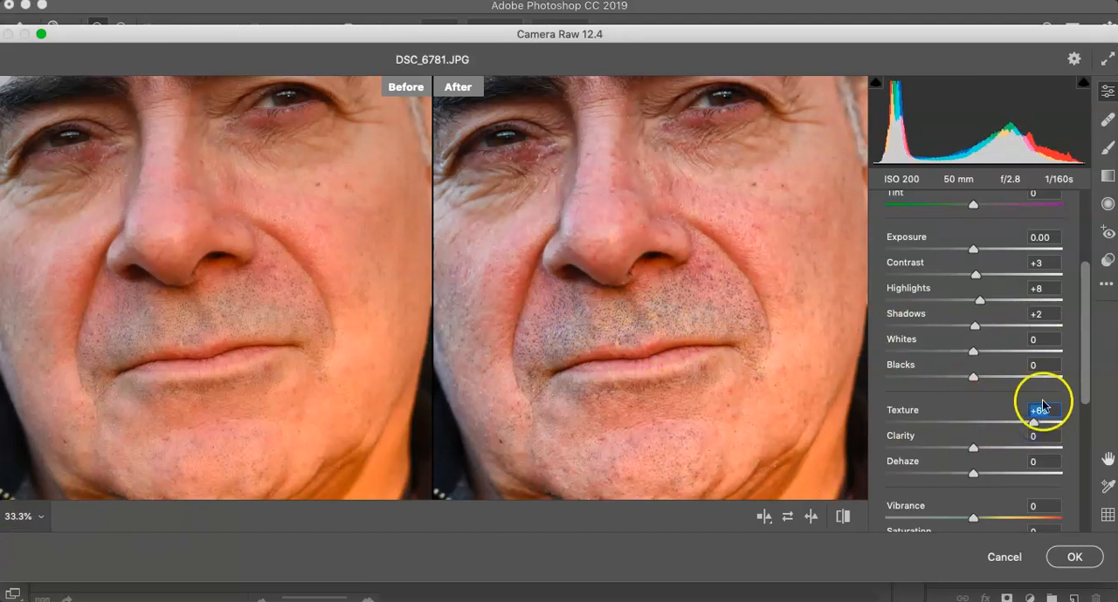
pyautogui.moveTo(1038, 425); pyautogui.dragTo(1029, 451)
# Step: Set Clarity to +25, trying +100 first, and set Dehaze to -1 and Vibrance to -8
pyautogui.moveTo(1028, 450); pyautogui.dragTo(1094, 446)
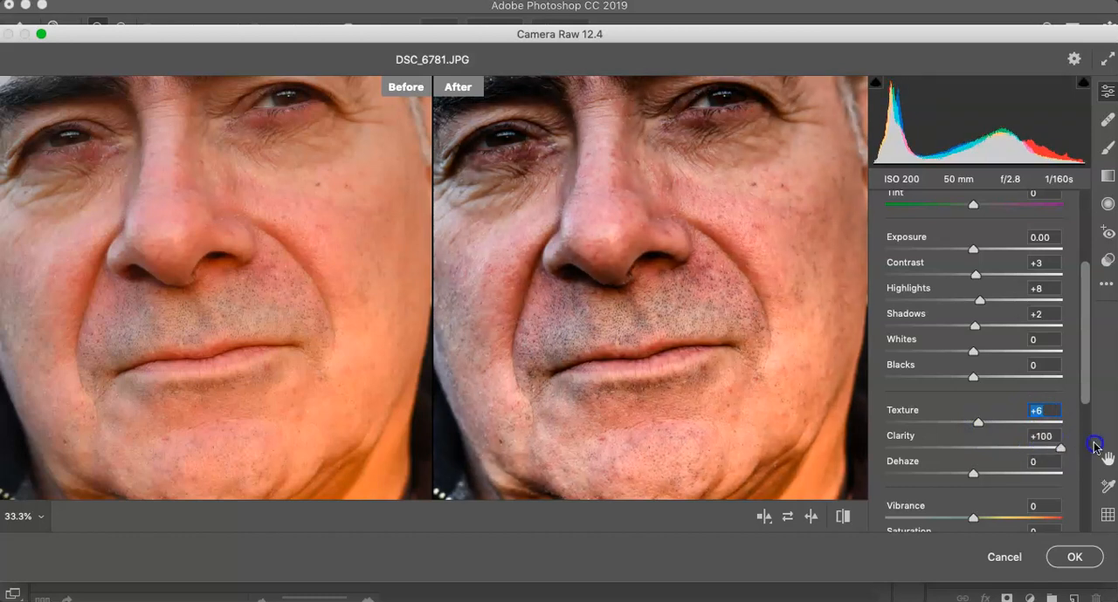
pyautogui.moveTo(1094, 442); pyautogui.dragTo(963, 445)
pyautogui.scroll(-3, 922, 452)
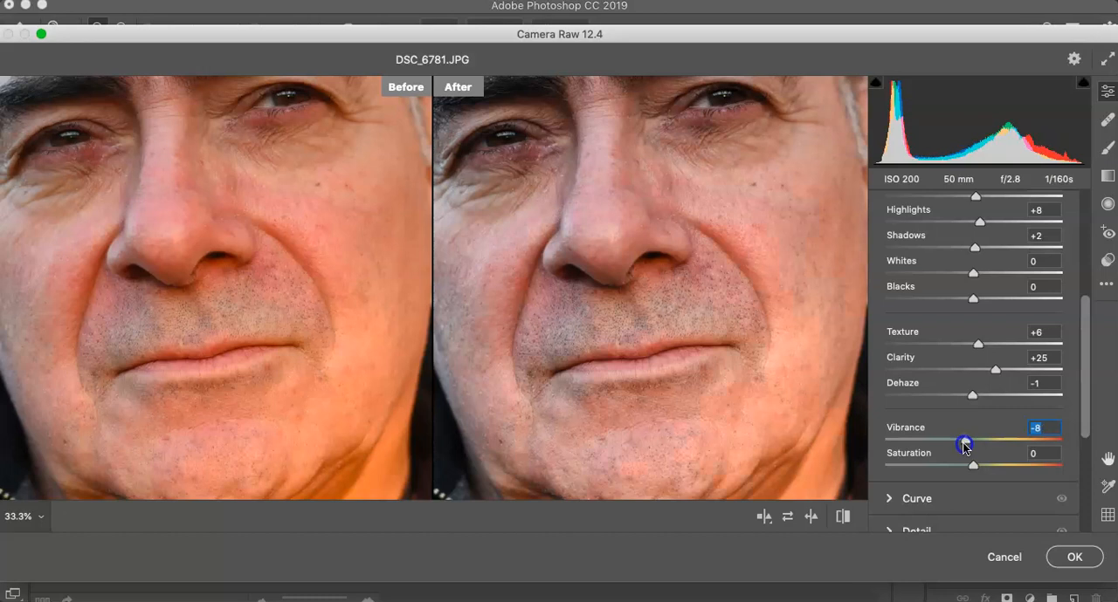
# Step: Lower the Saturation to mute the whole portrait's colours, trying -35 before easing the reduction back slightly
pyautogui.click(39, 516)
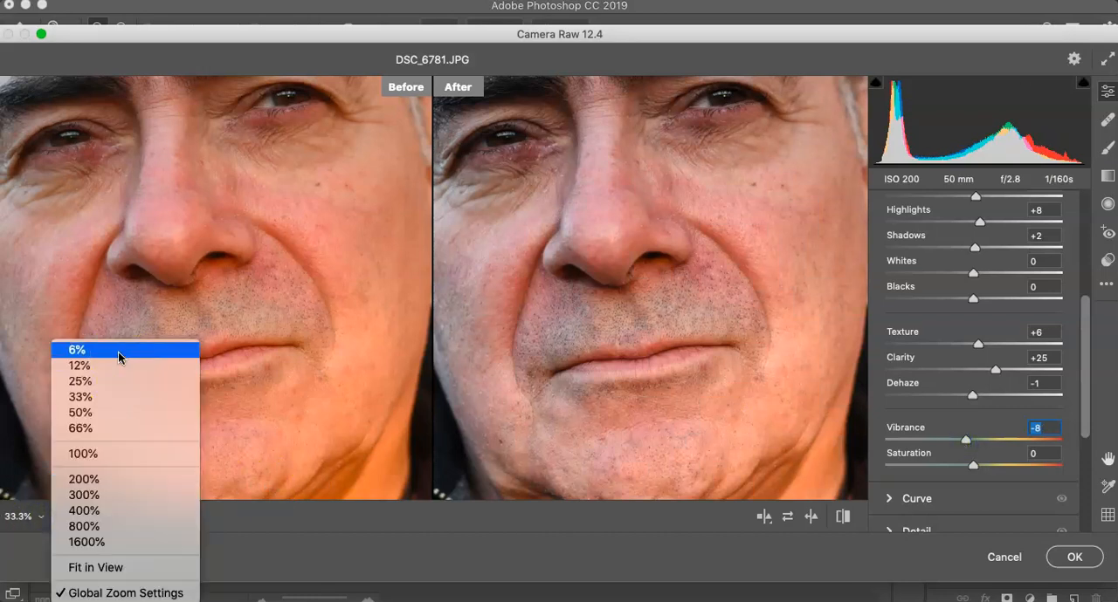
pyautogui.click(113, 568)
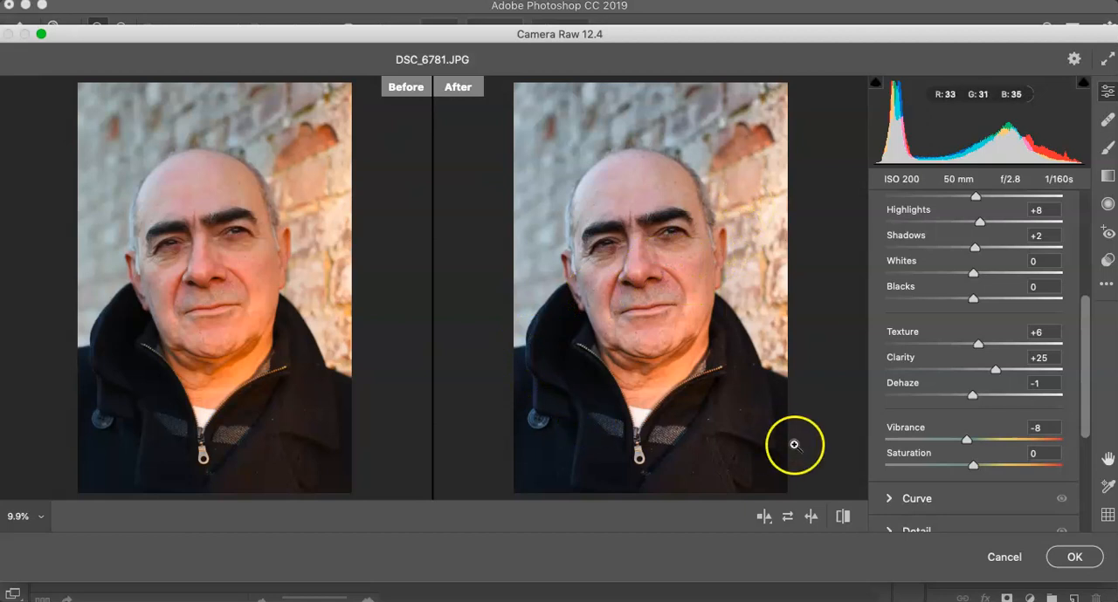
pyautogui.moveTo(975, 469); pyautogui.dragTo(945, 473)
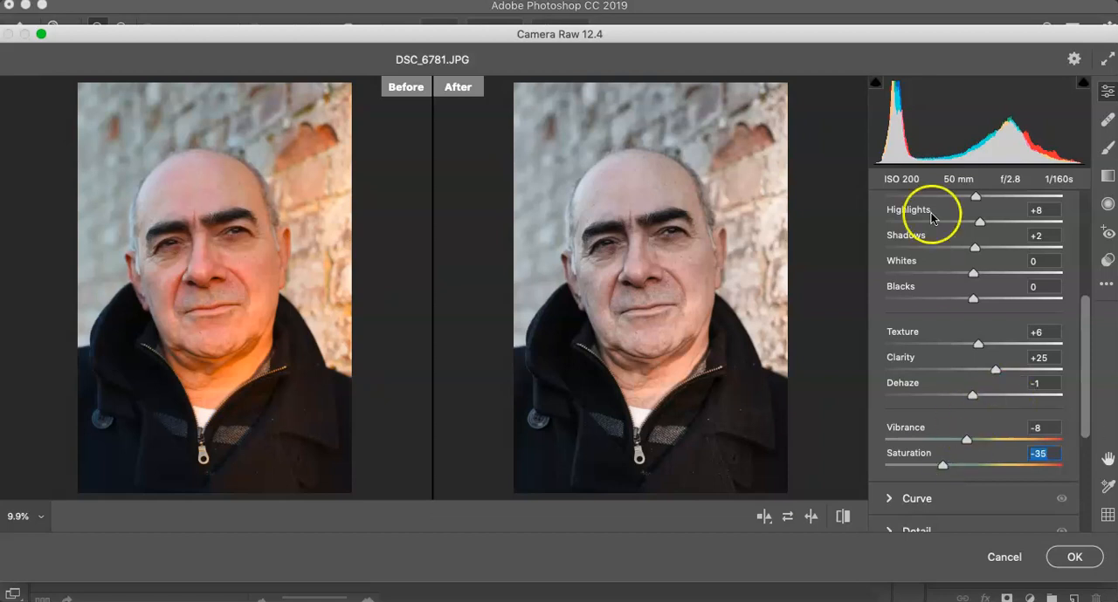
pyautogui.moveTo(945, 465); pyautogui.dragTo(954, 467)
# Step: Fine-tune the portrait's tone by setting Exposure to +0.05 and Contrast to +12
pyautogui.scroll(5, 970, 339)
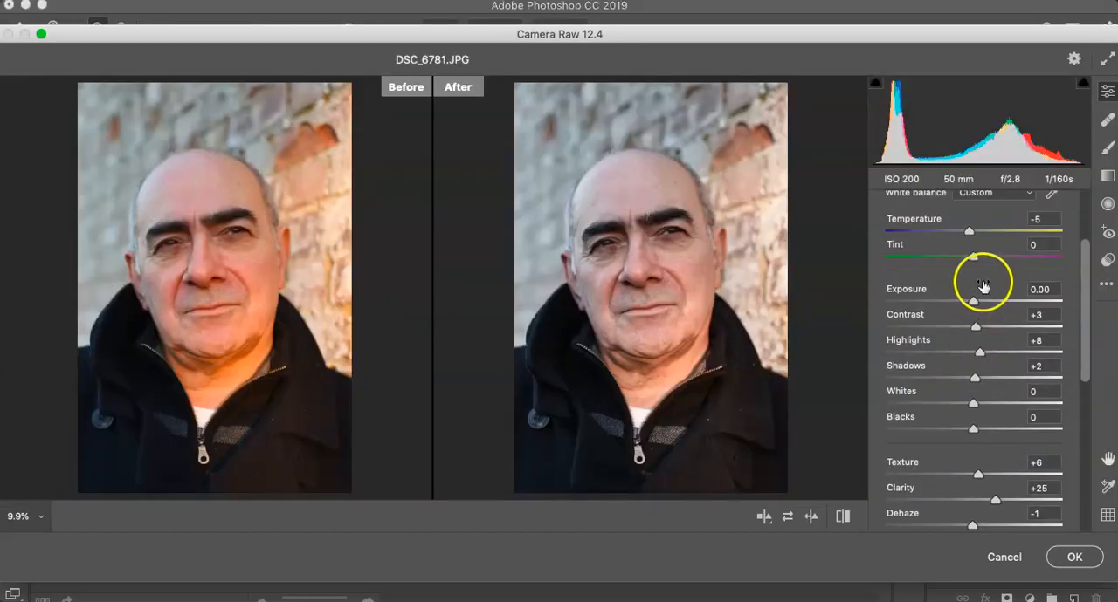
pyautogui.moveTo(973, 301); pyautogui.dragTo(975, 305)
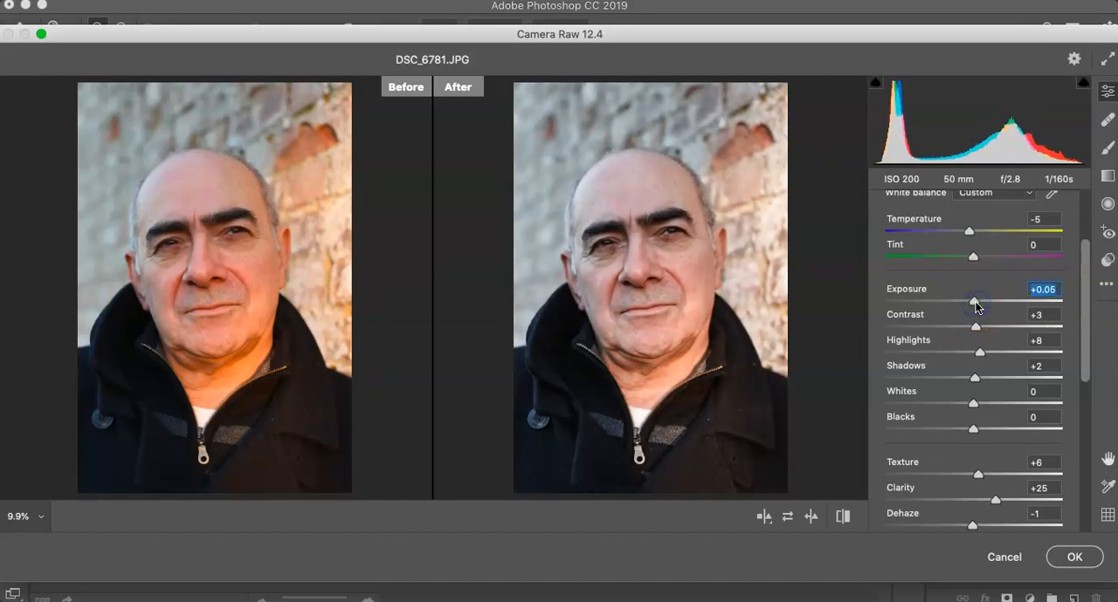
pyautogui.moveTo(976, 327)
pyautogui.mouseDown()
pyautogui.moveTo(998, 330)
pyautogui.moveTo(985, 331)
pyautogui.mouseUp()
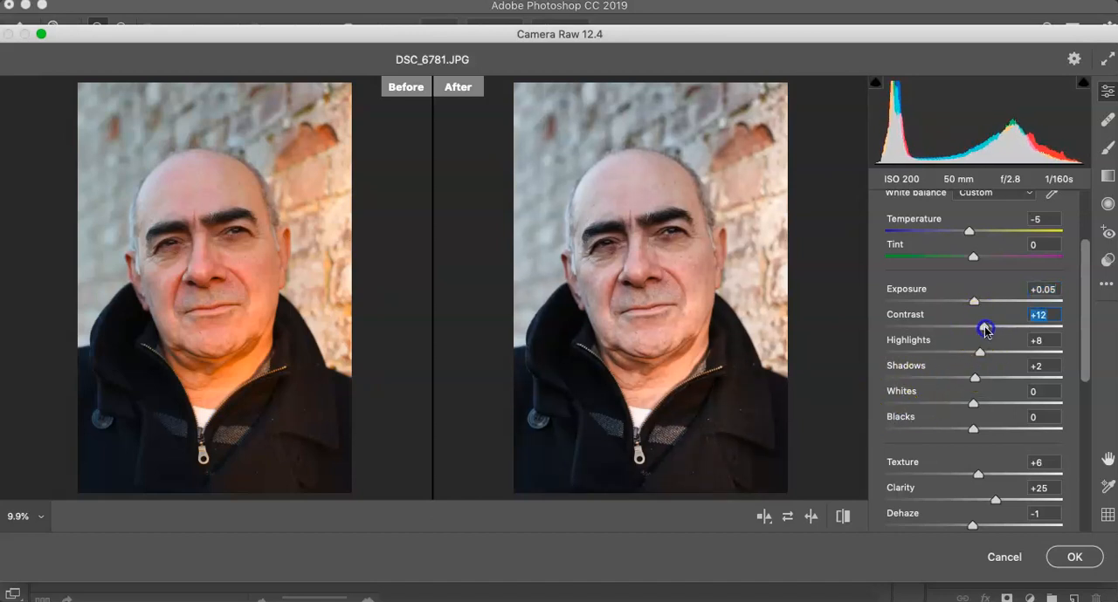
# Step: Compare the before and after versions around the mouth at 100% and across the whole face at 12%
pyautogui.click(648, 316)
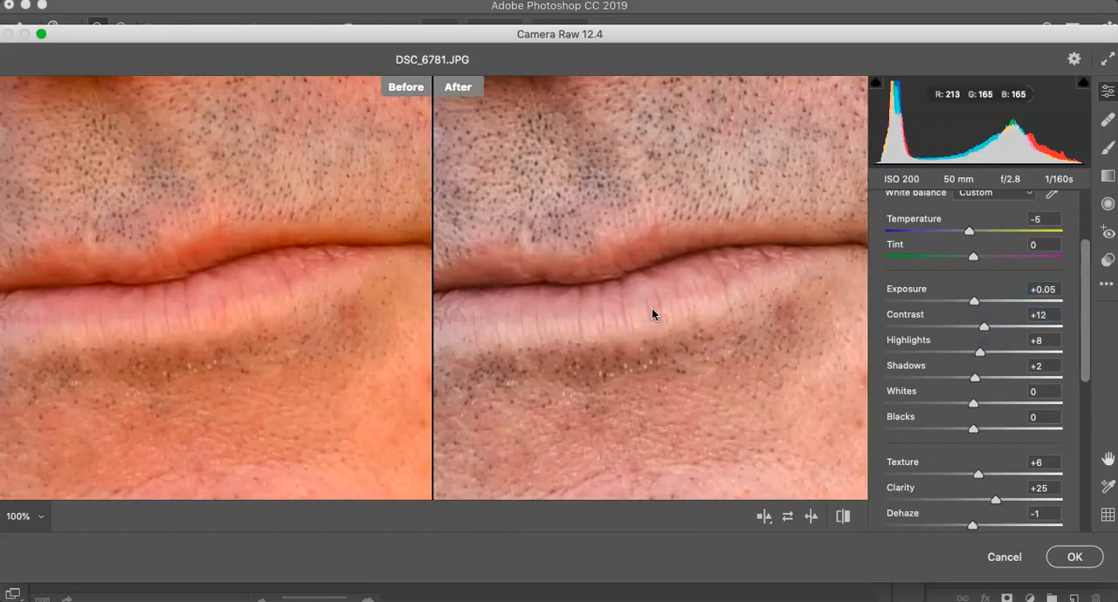
pyautogui.click(39, 517)
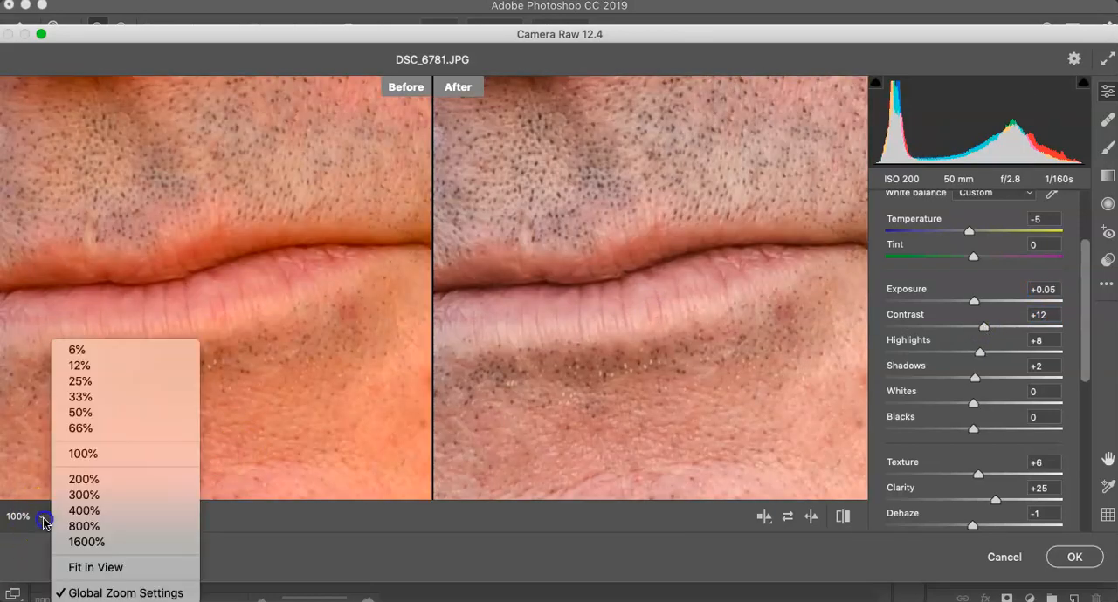
pyautogui.click(80, 365)
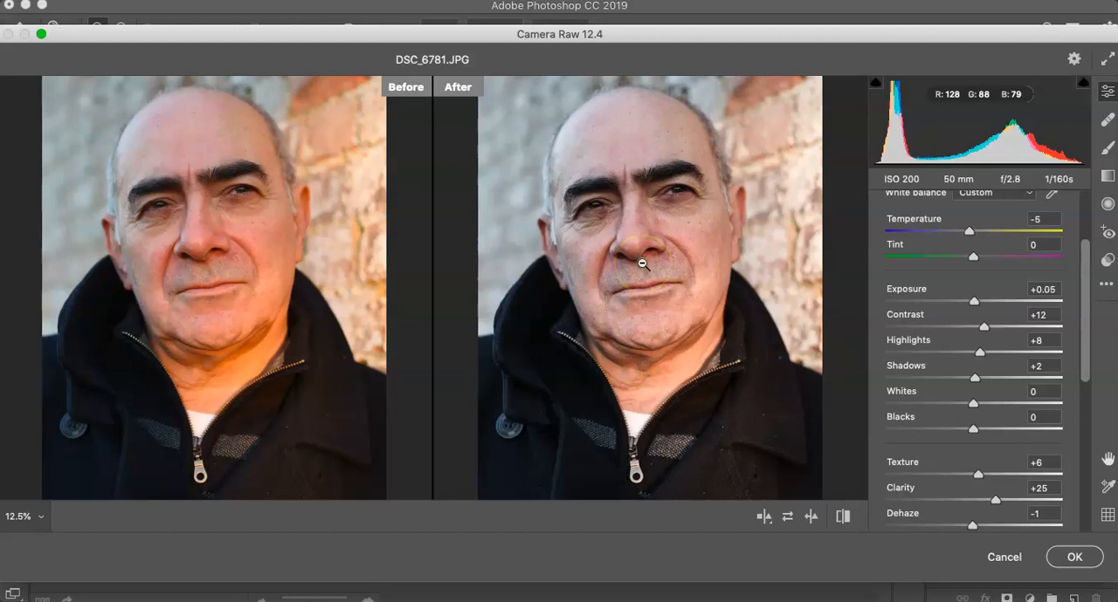
pyautogui.click(774, 249)
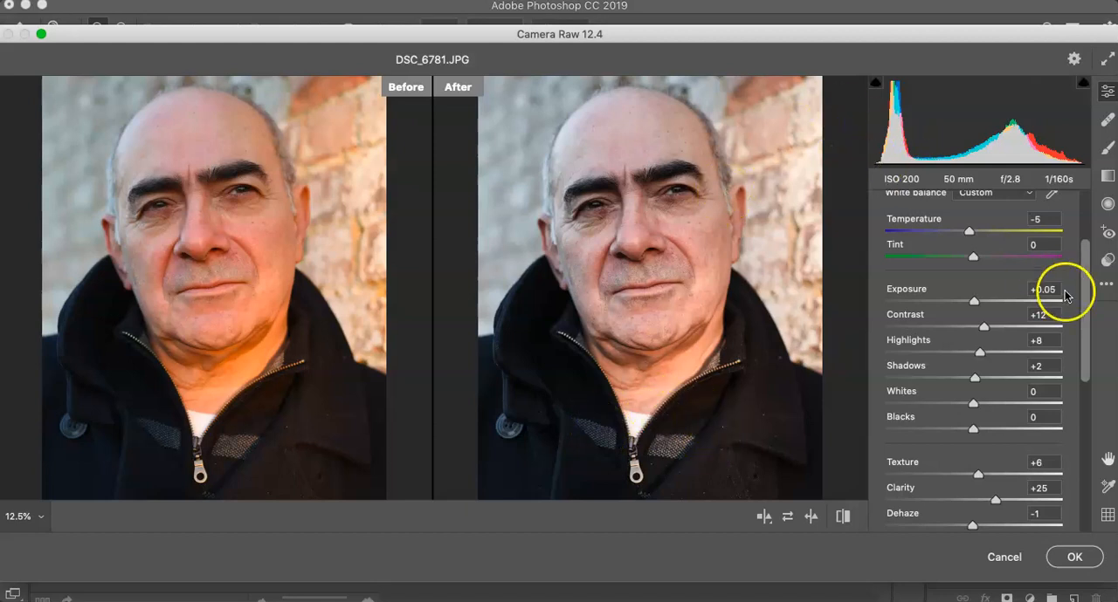
# Step: Capture a screenshot of the full Camera Raw window with the before and after views and the Basic settings
pyautogui.moveTo(1088, 297); pyautogui.dragTo(1087, 243)
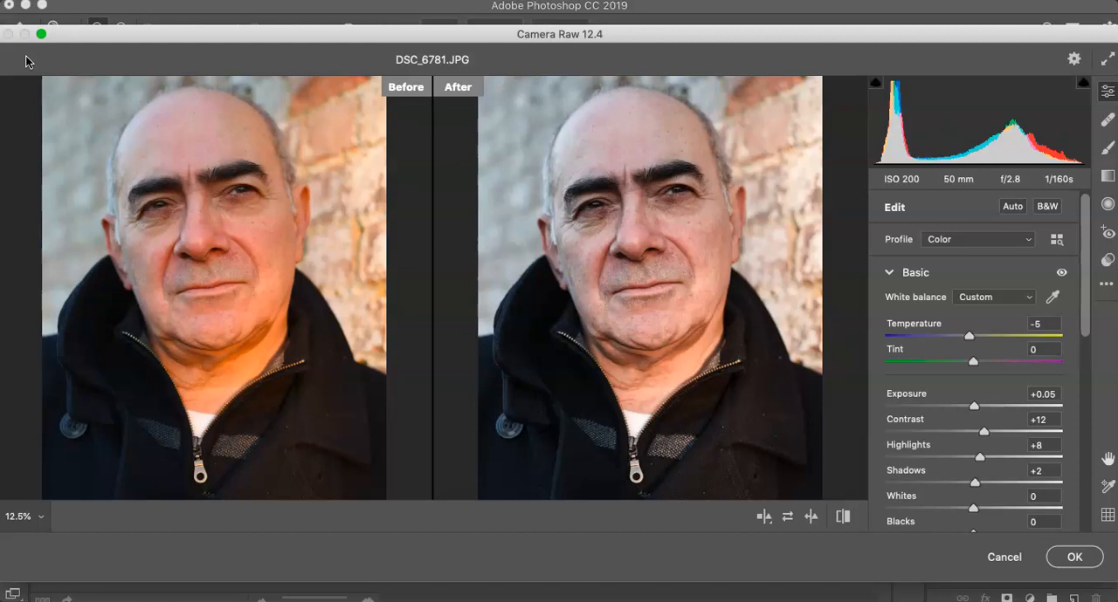
pyautogui.click(64, 106)
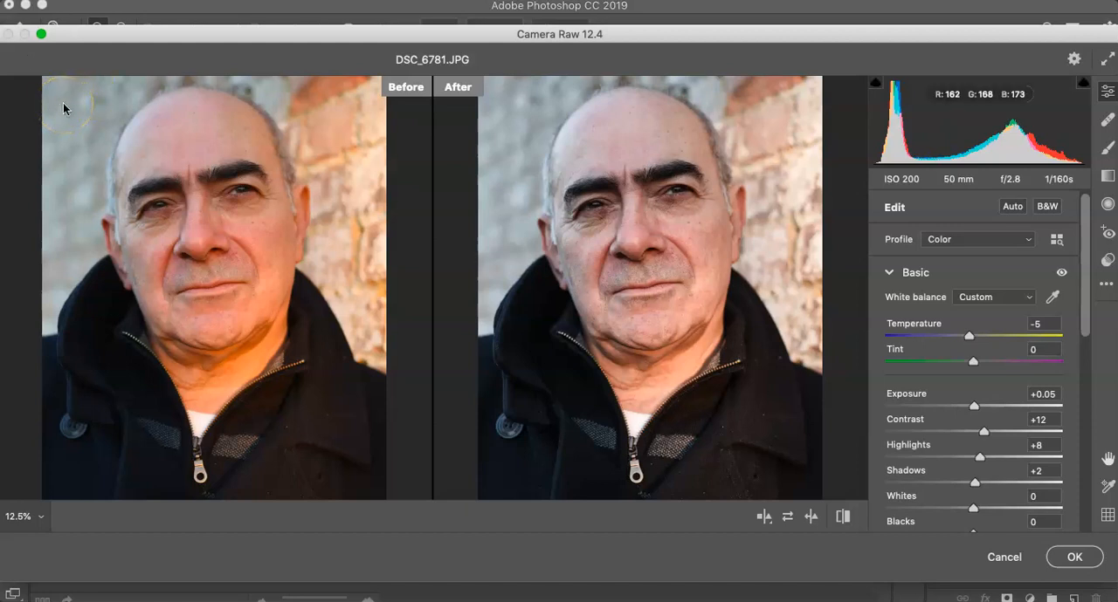
pyautogui.click(10, 28)
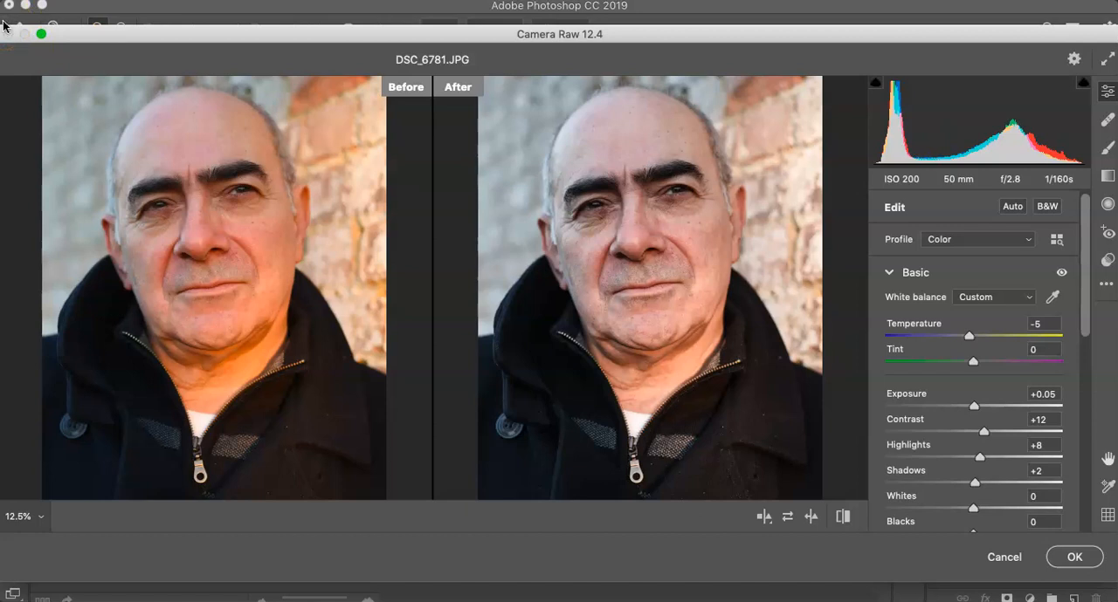
pyautogui.moveTo(2, 23); pyautogui.dragTo(1111, 576)
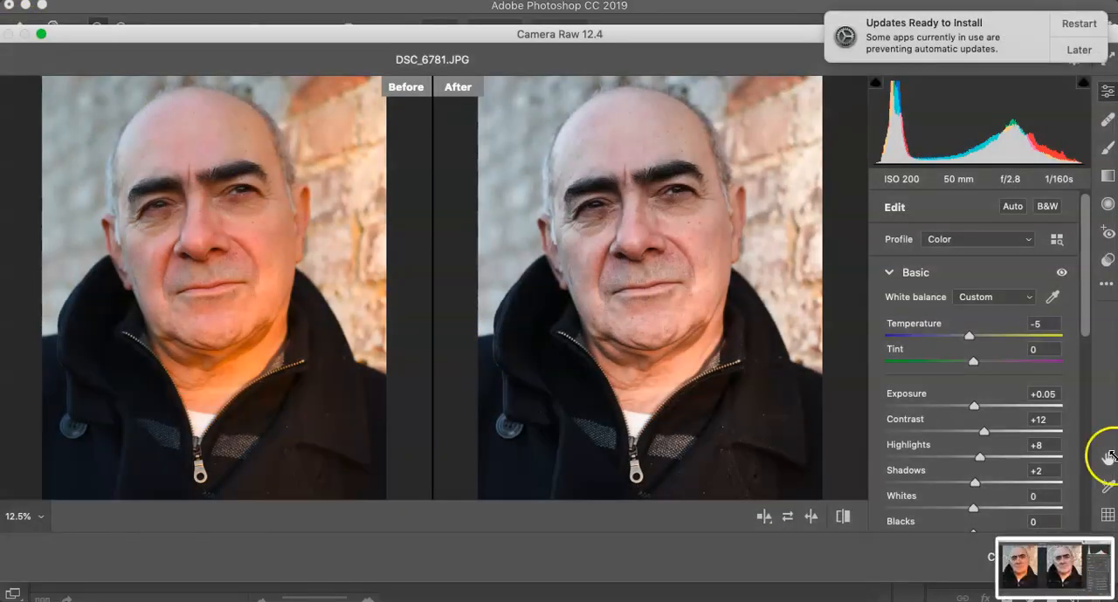
# Step: Postpone the system update reminder until tomorrow
pyautogui.click(1079, 50)
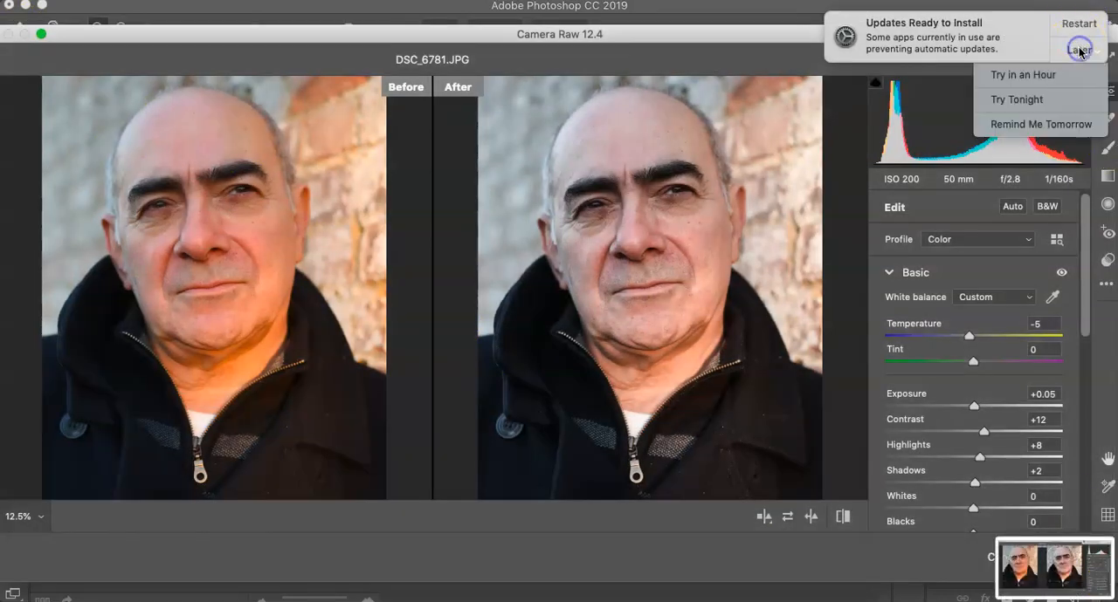
pyautogui.click(1039, 127)
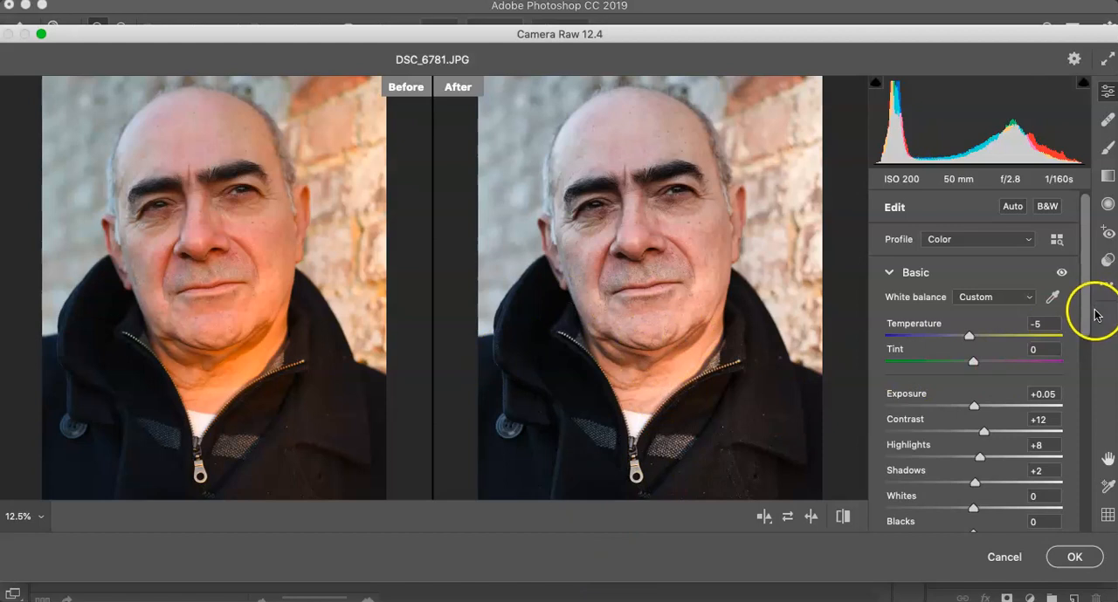
# Step: Apply the Camera Raw adjustments to the portrait and inspect the face at 25%
pyautogui.moveTo(1083, 309); pyautogui.dragTo(1071, 278)
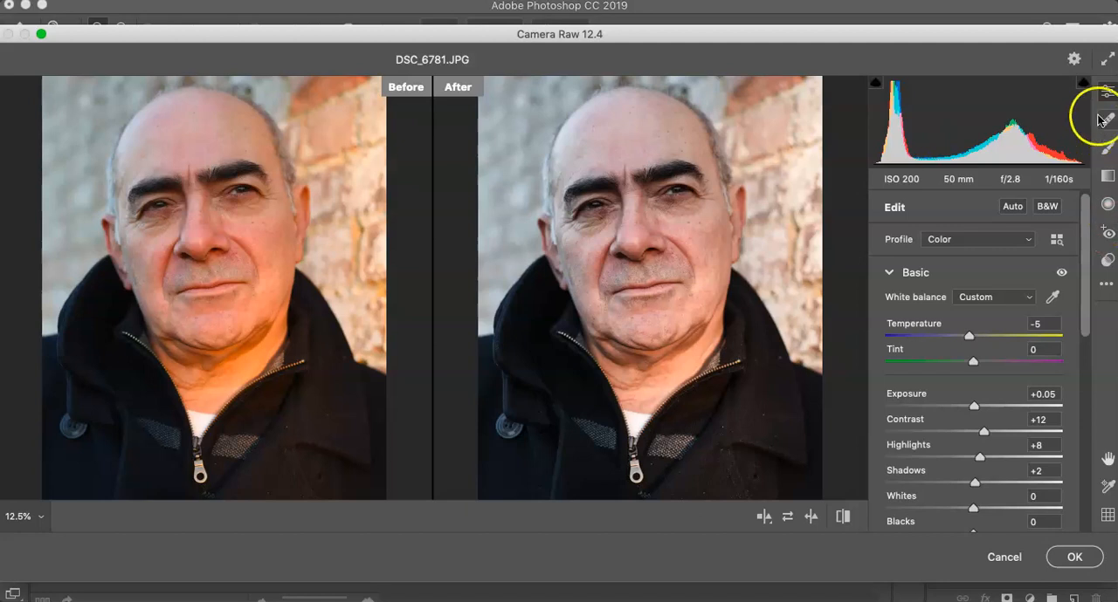
pyautogui.click(1065, 563)
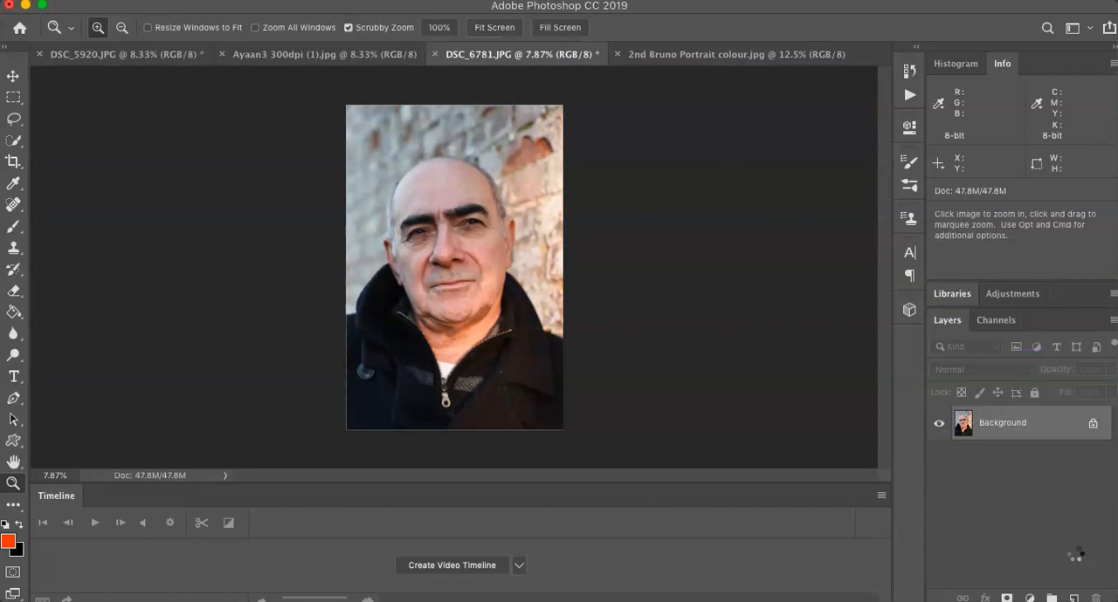
pyautogui.click(447, 272)
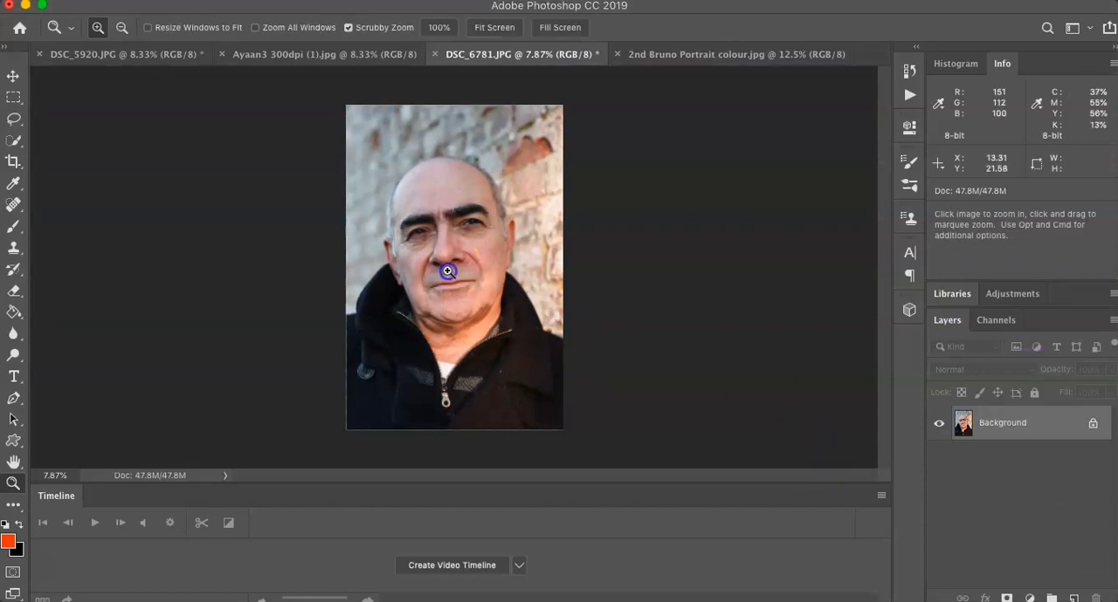
pyautogui.click(447, 272)
pyautogui.click(449, 273)
pyautogui.click(450, 274)
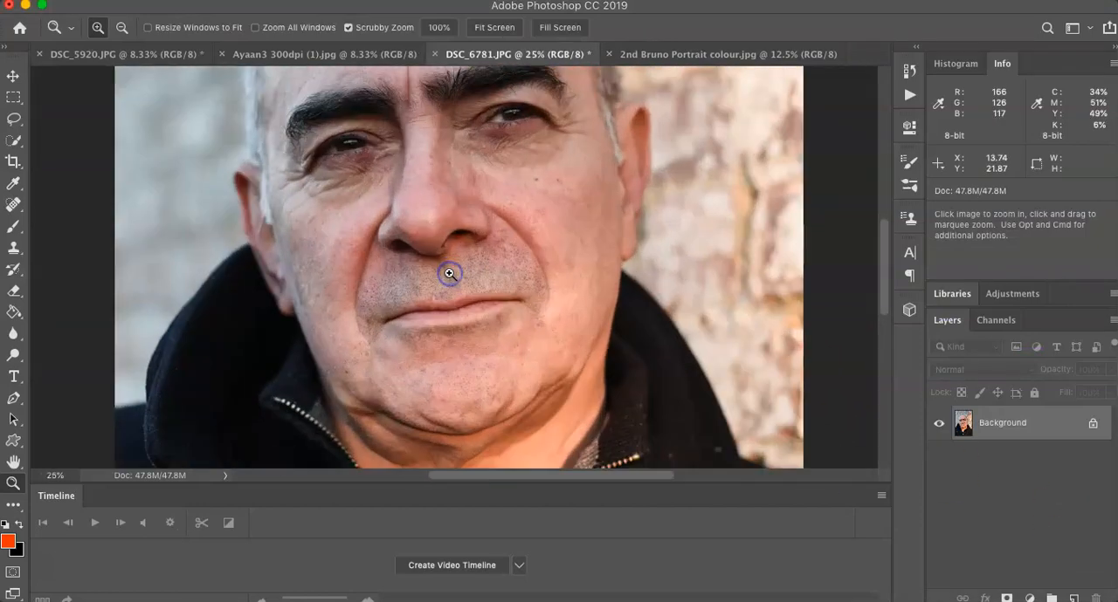
pyautogui.scroll(3, 449, 271)
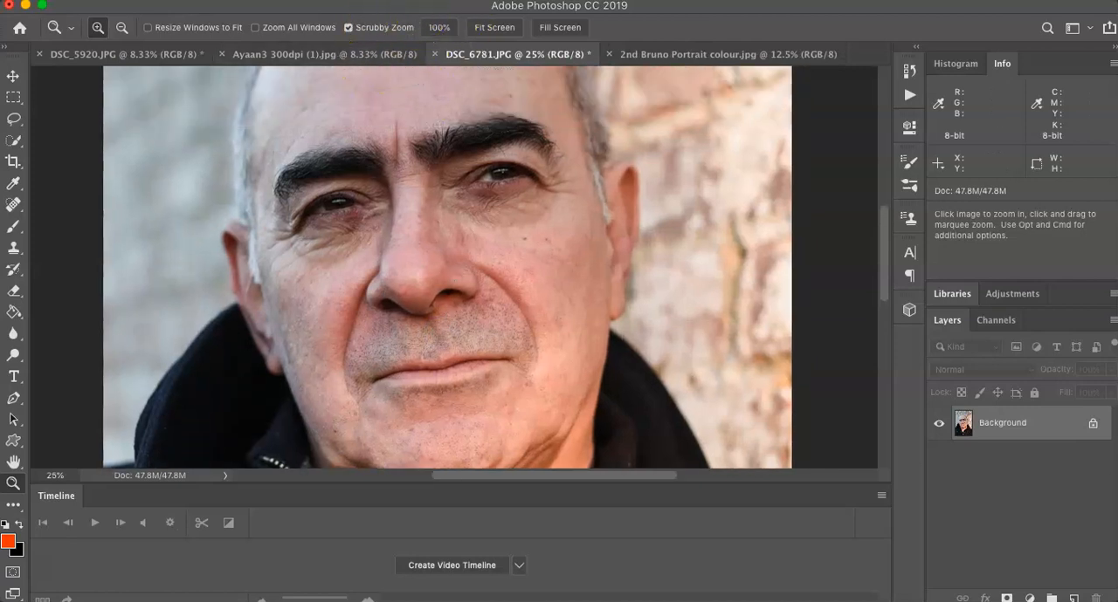
# Step: Open the Unsharp Mask filter, centre its preview on the eye and enable previewing on the image
pyautogui.click(400, 1)
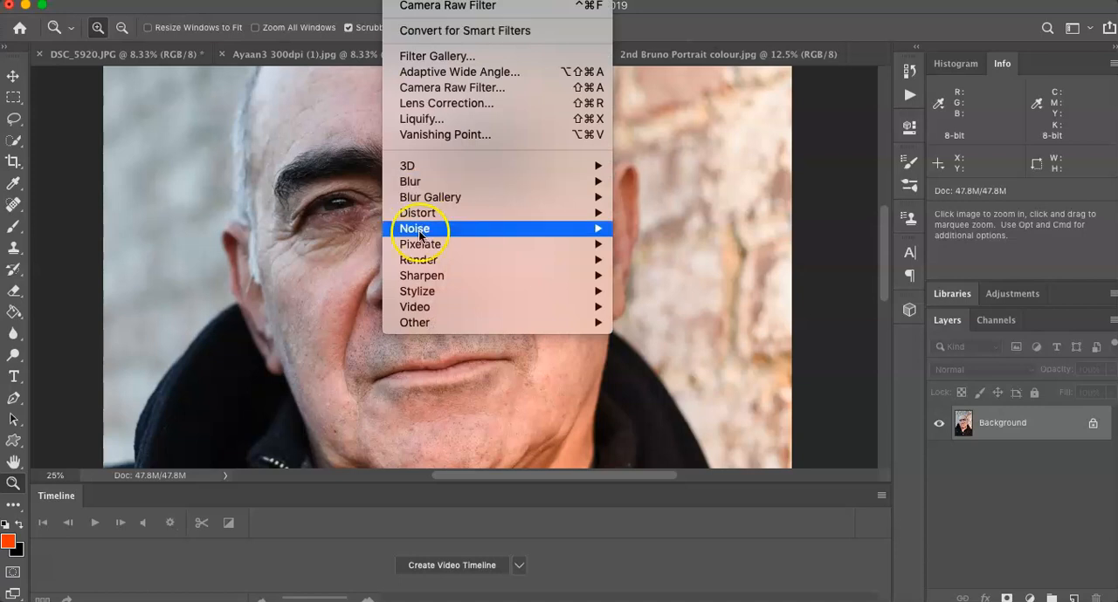
pyautogui.moveTo(433, 280)
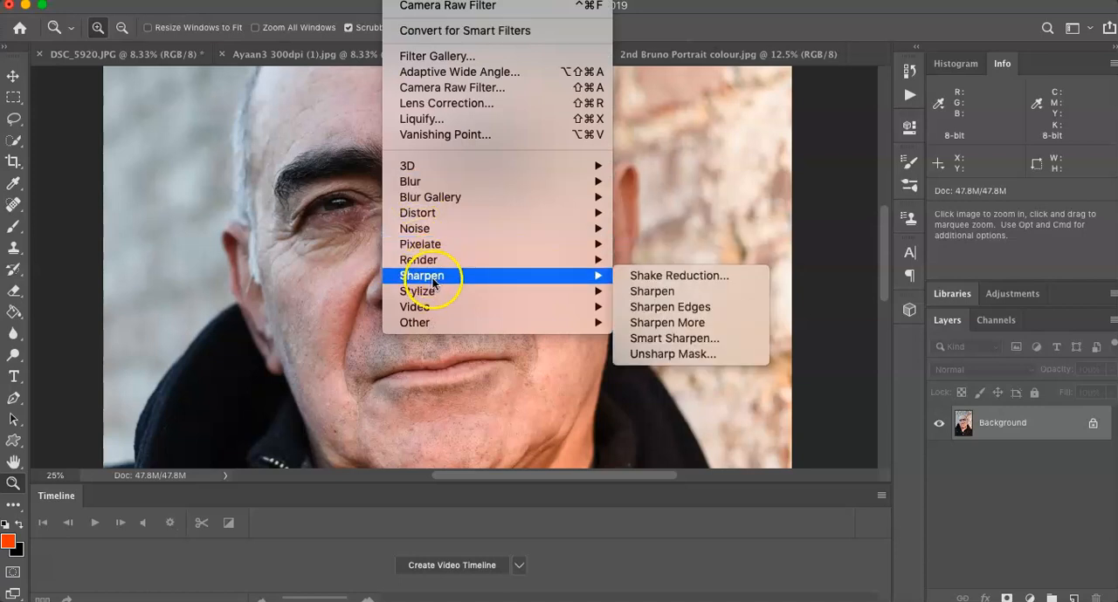
pyautogui.click(671, 354)
pyautogui.click(488, 190)
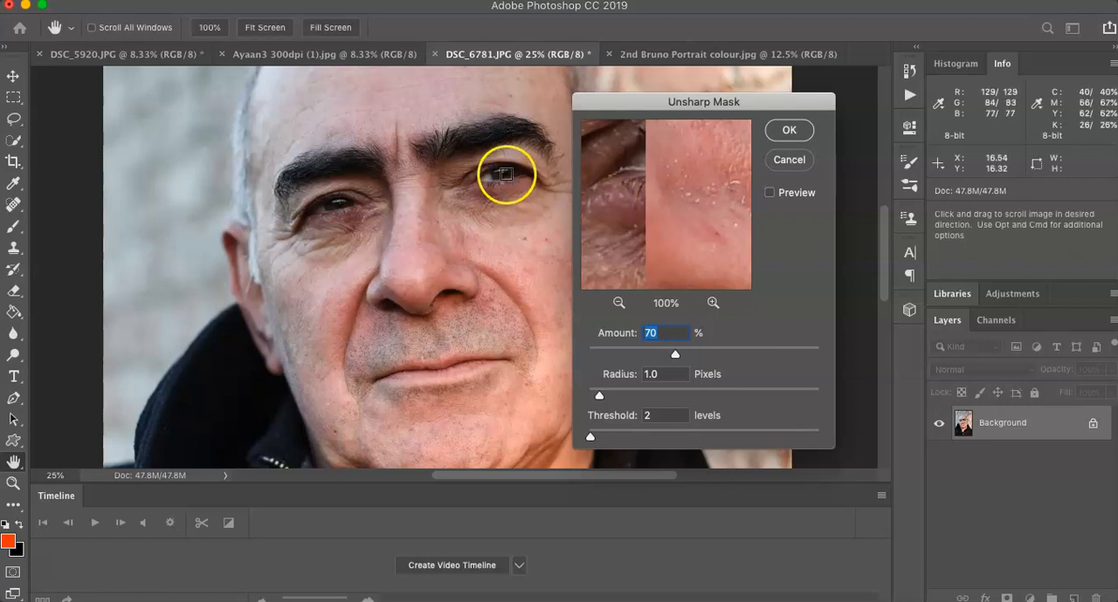
pyautogui.click(624, 220)
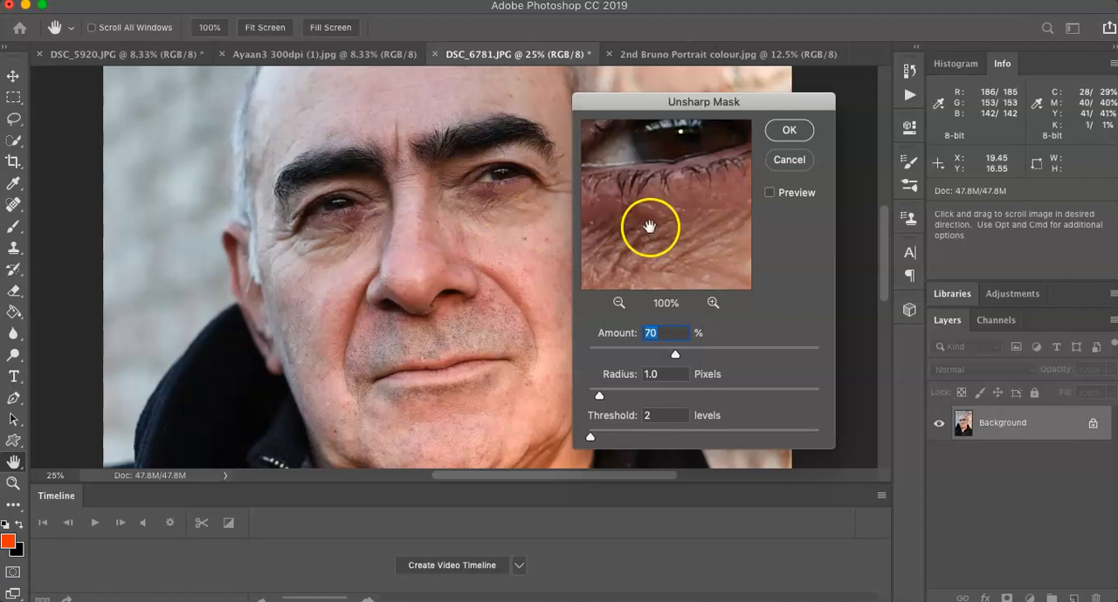
pyautogui.moveTo(636, 220); pyautogui.dragTo(691, 251)
pyautogui.click(771, 194)
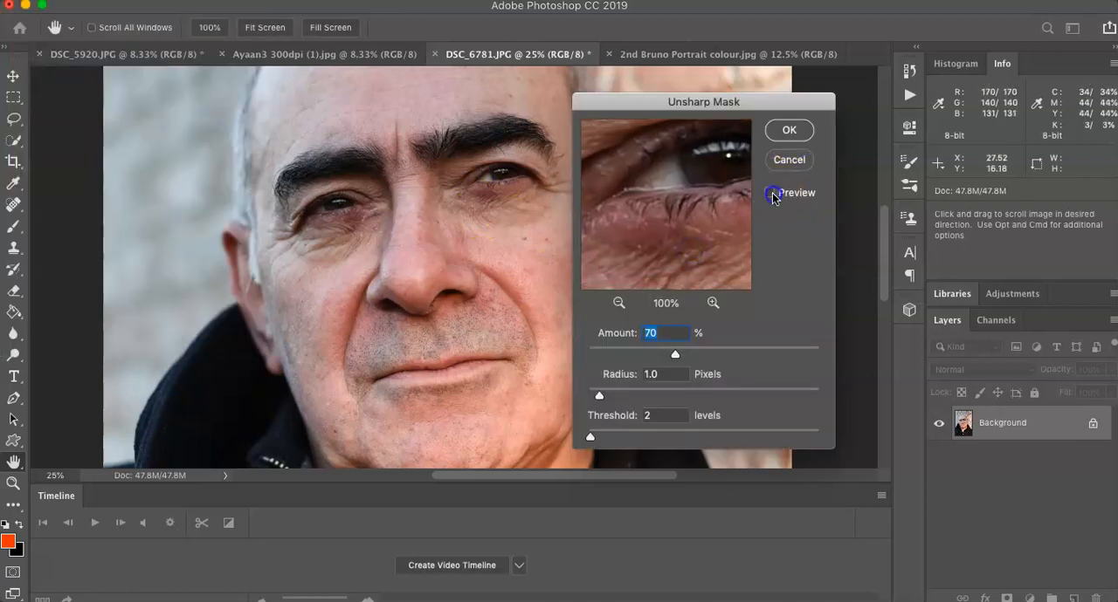
# Step: Compare the sharpening on the under-eye skin and eyebrow, and apply Unsharp Mask at 70%, radius 1.0 pixels, threshold 2 levels
pyautogui.click(690, 229)
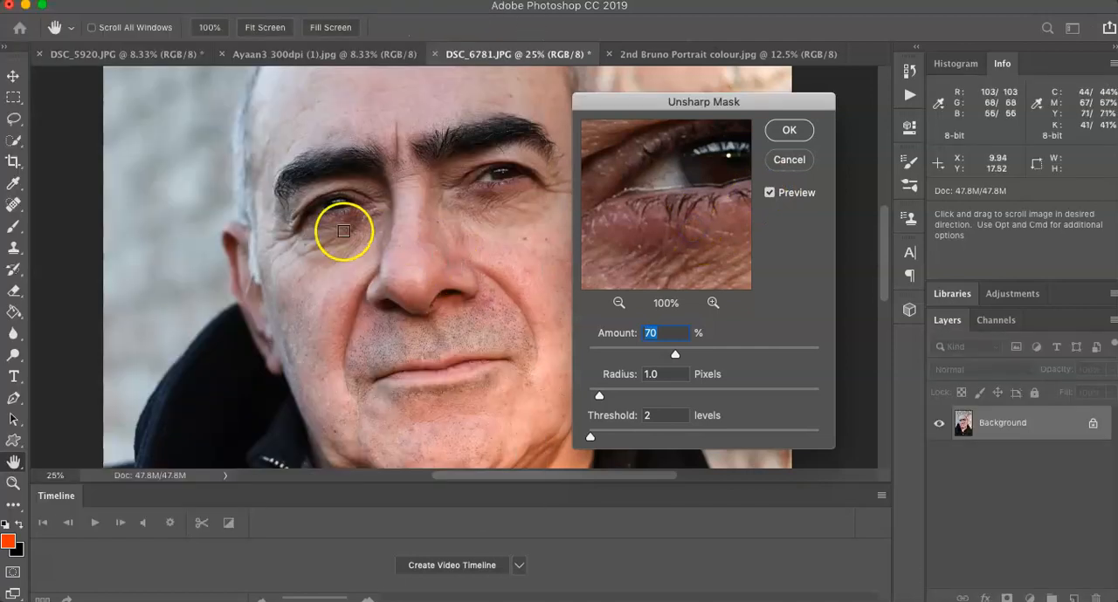
pyautogui.click(344, 238)
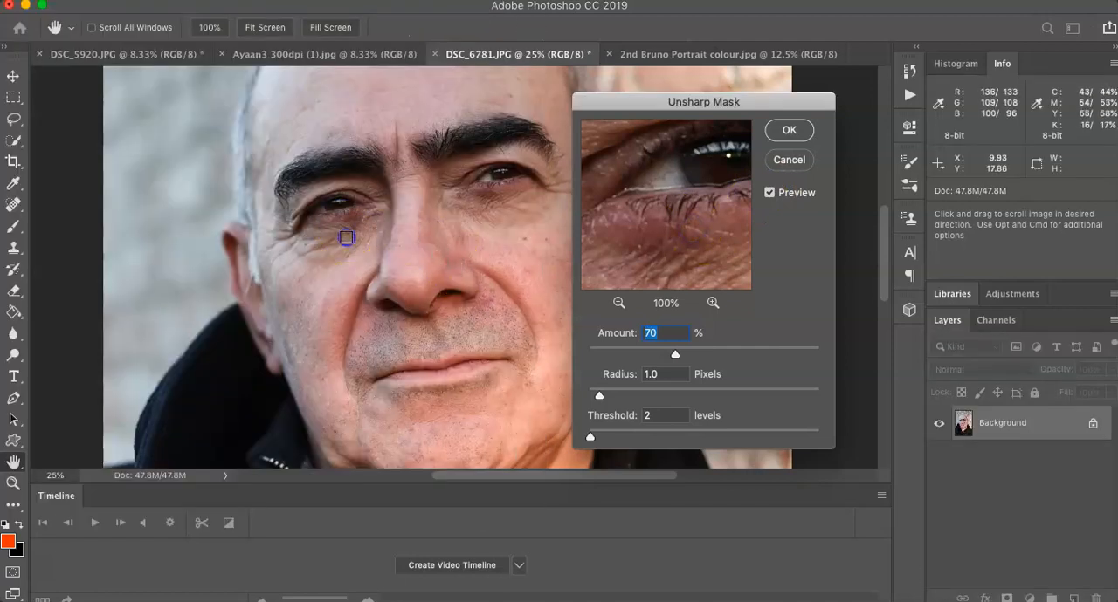
pyautogui.click(468, 143)
pyautogui.click(651, 176)
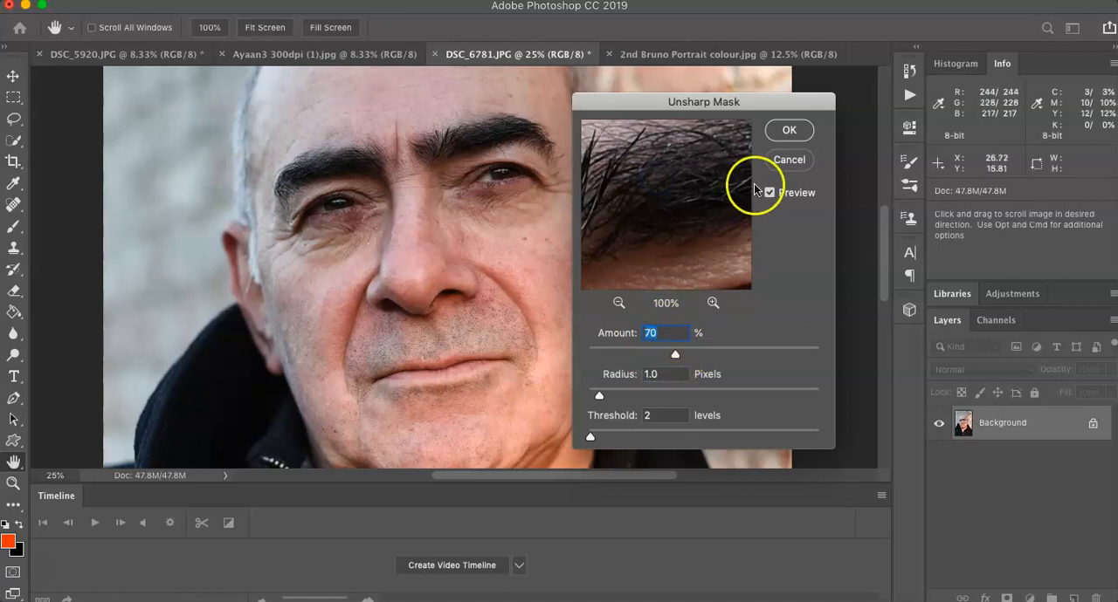
pyautogui.click(790, 131)
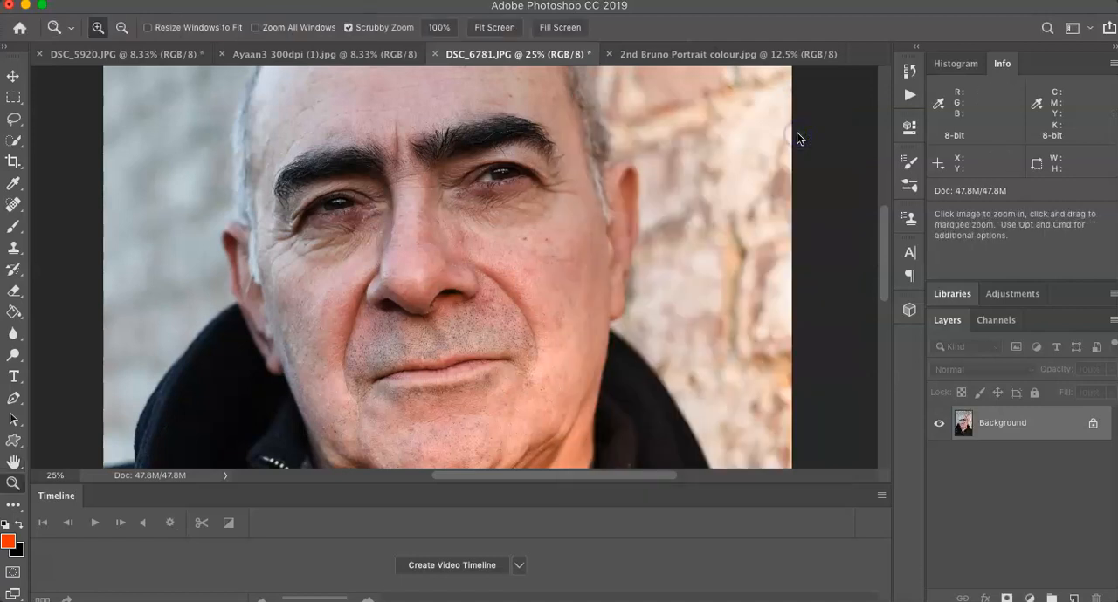
# Step: Remove the two dark spots on the sunlit cheek below the eye with the Clone Stamp tool at size 60
pyautogui.click(537, 269)
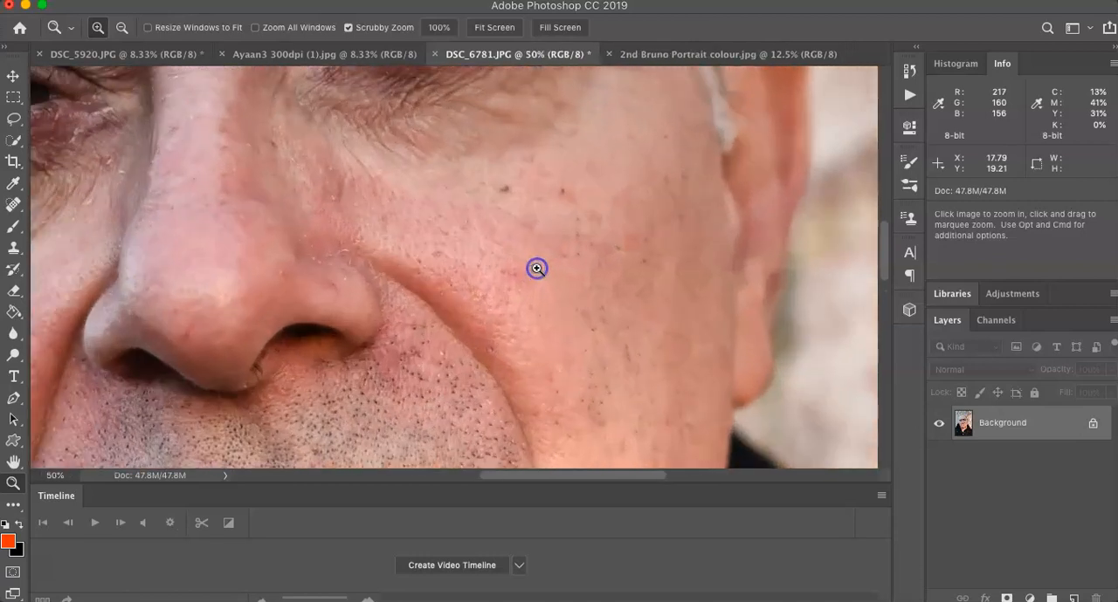
pyautogui.hscroll(-3, 537, 269)
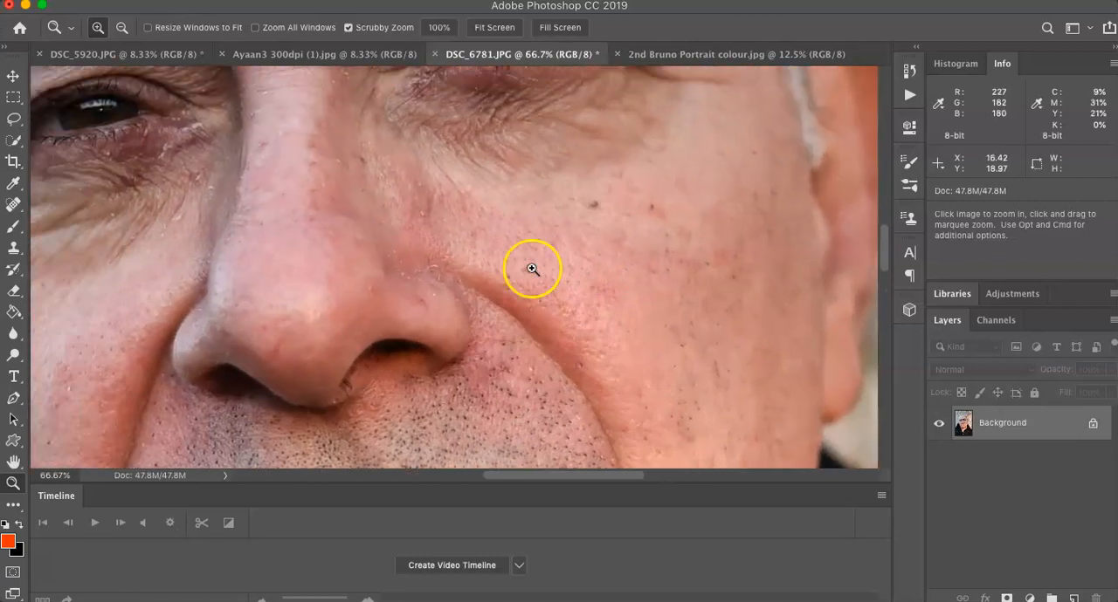
pyautogui.click(13, 250)
pyautogui.click(20, 251)
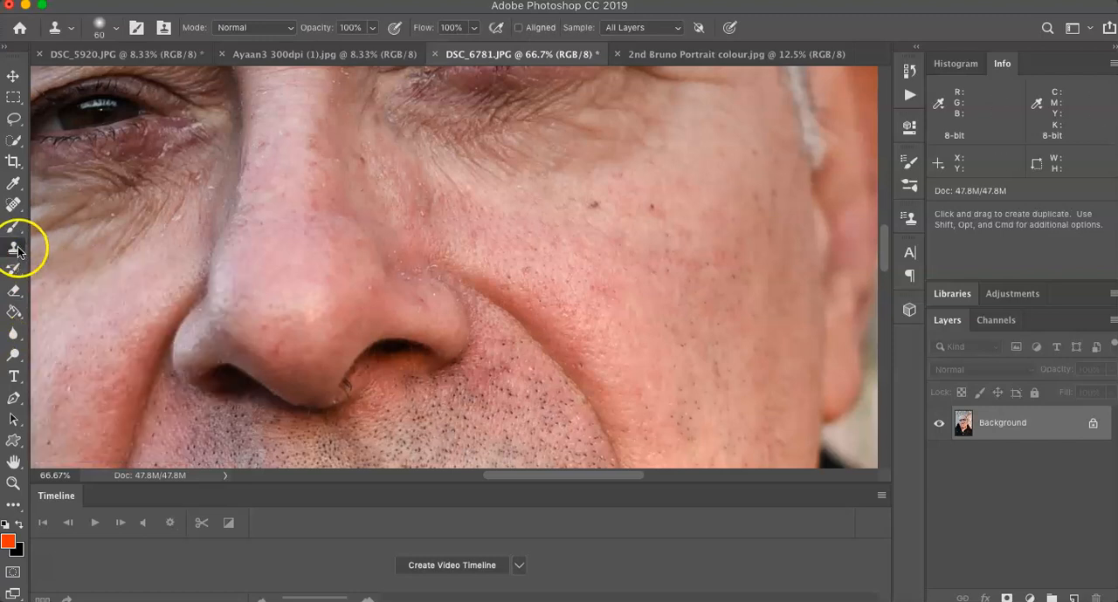
pyautogui.rightClick(17, 252)
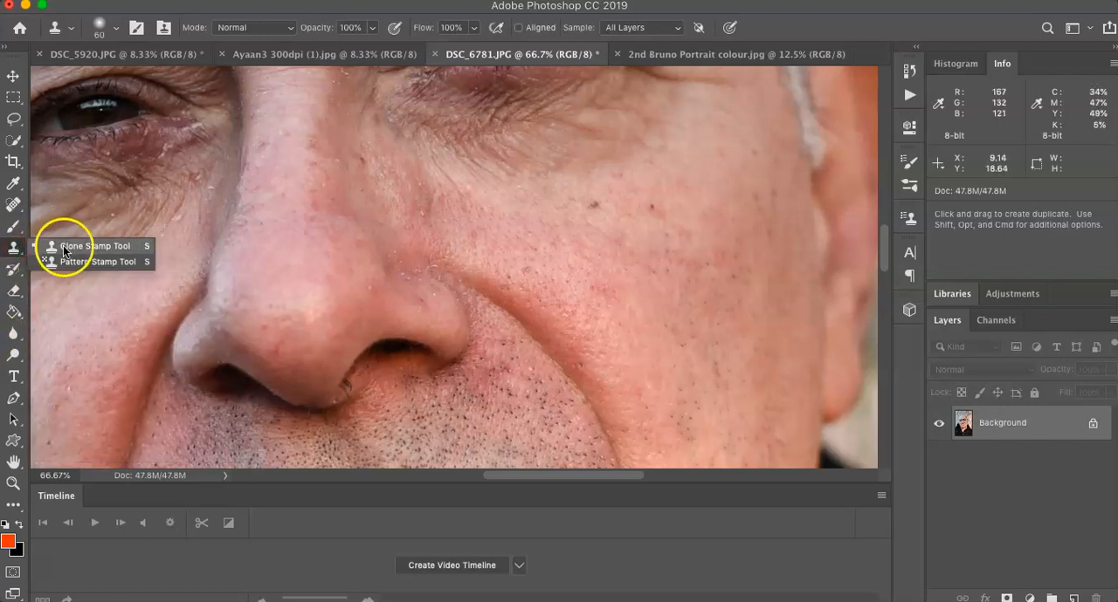
pyautogui.click(64, 248)
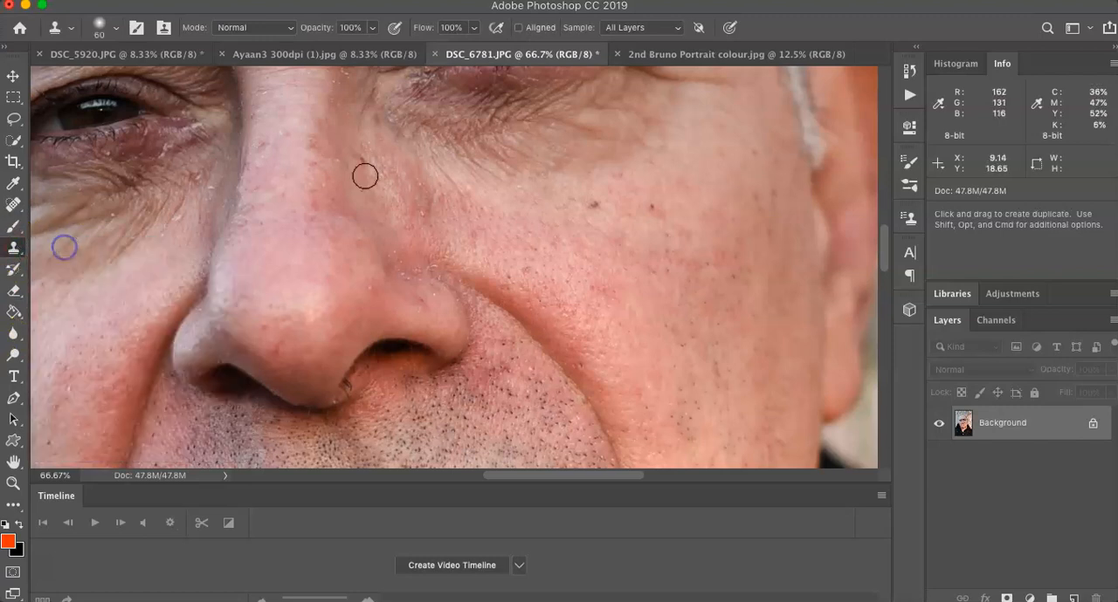
pyautogui.keyDown('alt'); pyautogui.click(604, 182); pyautogui.keyUp('alt')
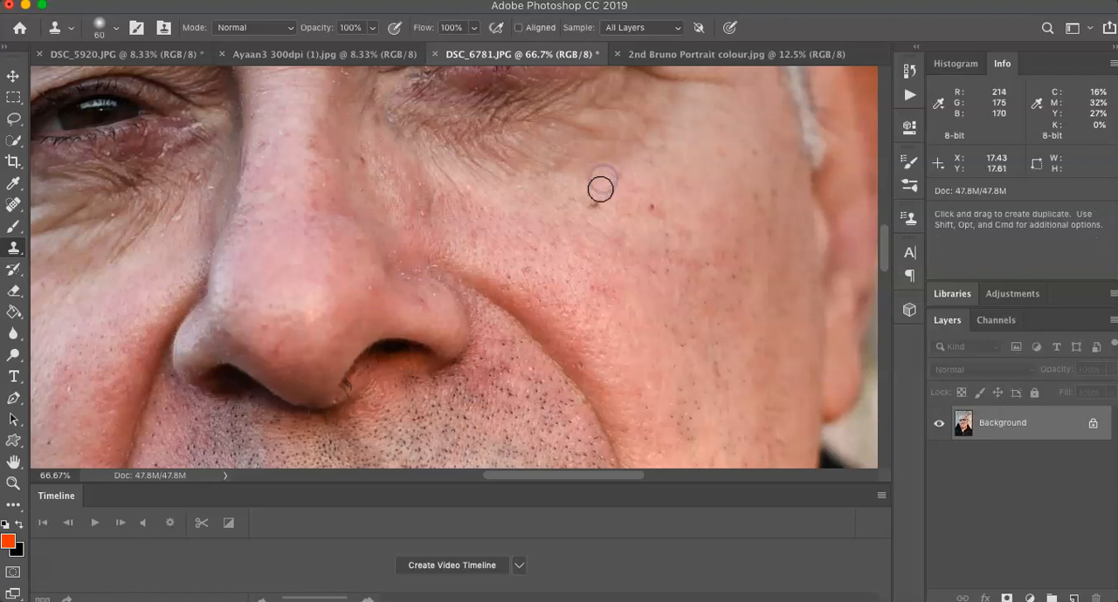
pyautogui.click(596, 191)
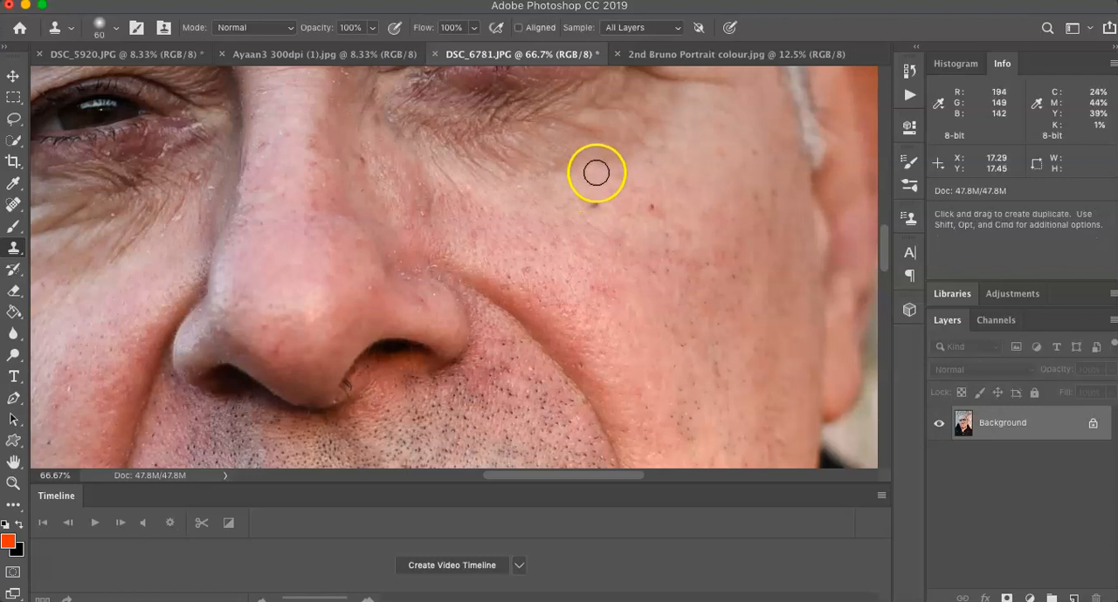
pyautogui.keyDown('alt'); pyautogui.click(568, 207); pyautogui.keyUp('alt')
pyautogui.click(596, 206)
pyautogui.click(651, 208)
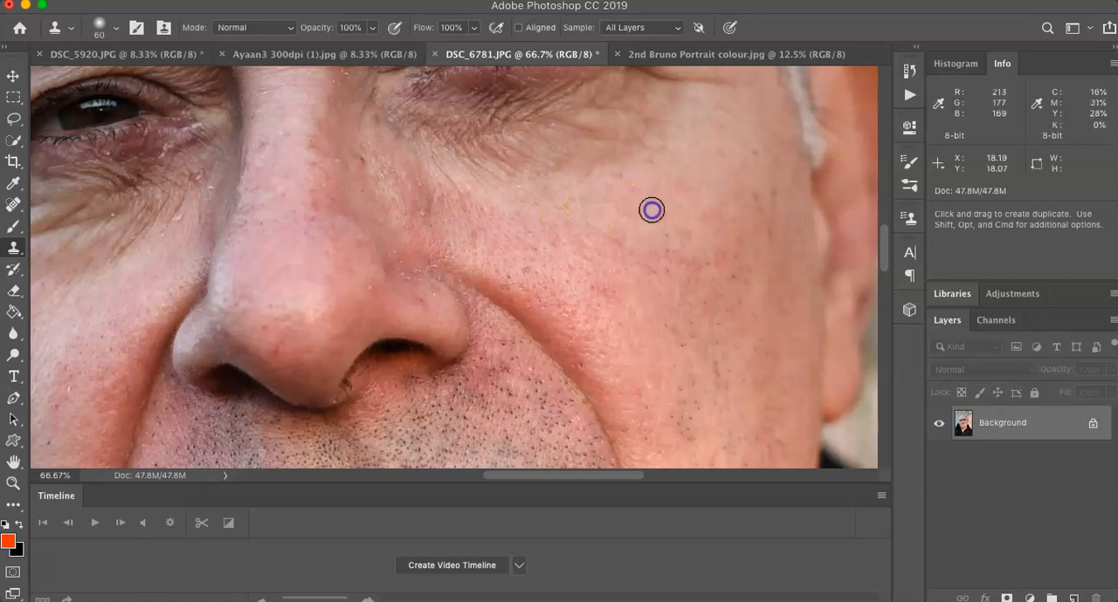
# Step: Clone clean skin over the remaining small blemishes across the sunlit cheek
pyautogui.click(618, 190)
pyautogui.click(616, 175)
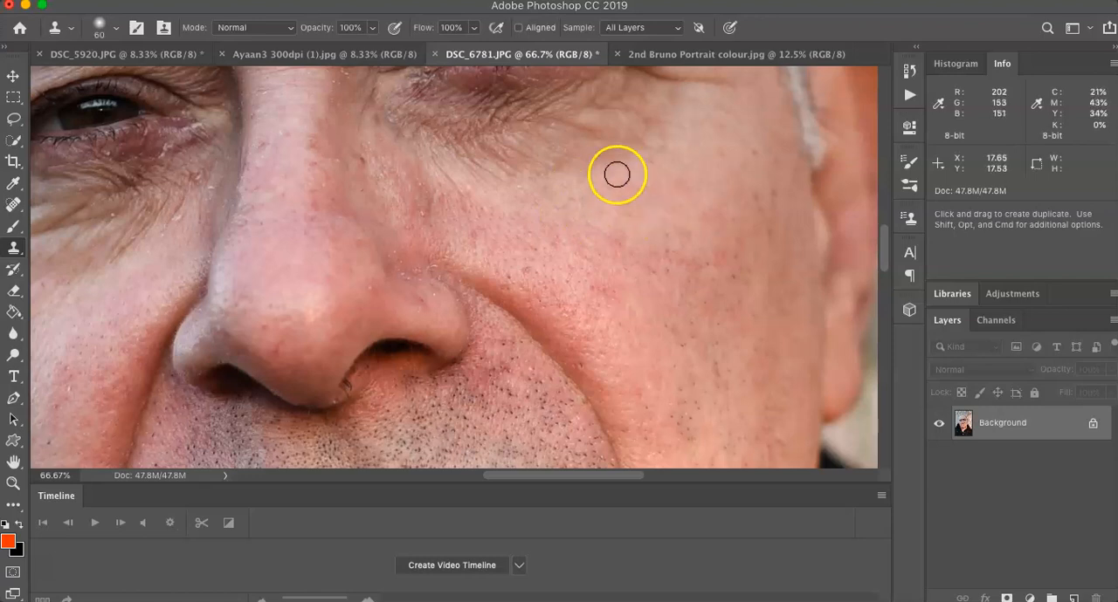
pyautogui.click(596, 186)
pyautogui.click(609, 194)
pyautogui.click(637, 180)
pyautogui.click(646, 165)
pyautogui.click(656, 233)
pyautogui.click(649, 282)
pyautogui.click(653, 285)
pyautogui.click(502, 263)
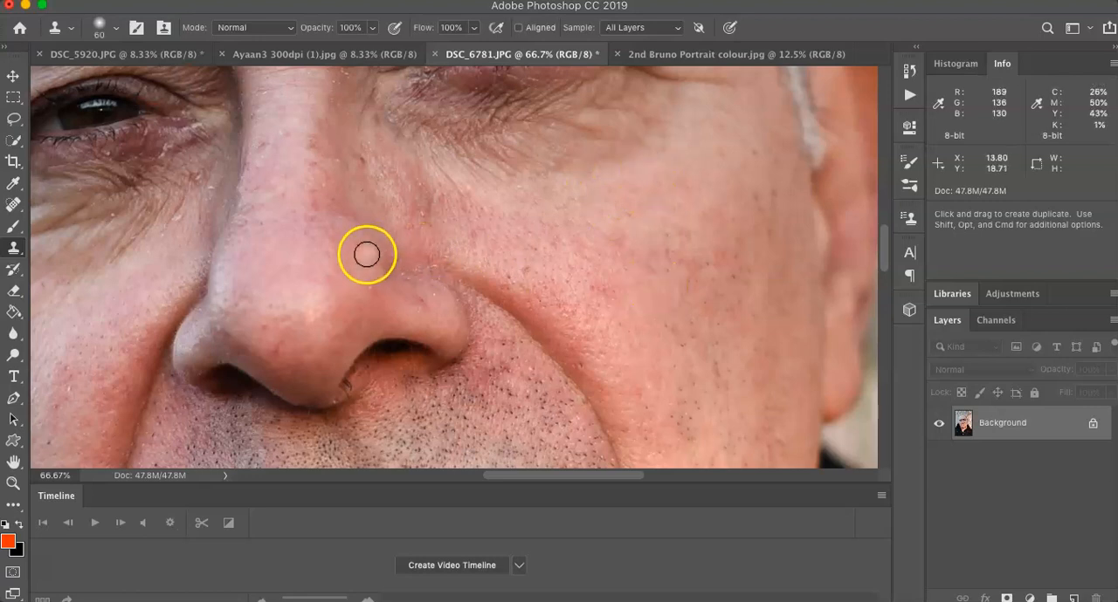
# Step: Retouch the small marks along the side of the nose and the adjoining upper cheek with the Clone Stamp
pyautogui.keyDown('alt'); pyautogui.click(365, 262); pyautogui.keyUp('alt')
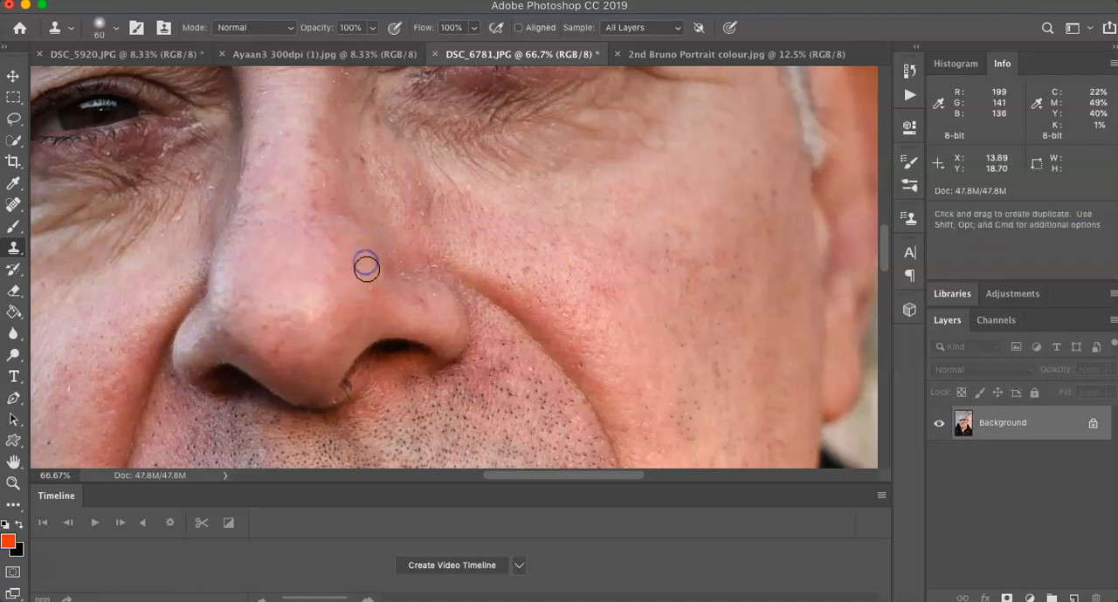
pyautogui.click(456, 175)
pyautogui.click(310, 233)
pyautogui.click(447, 243)
pyautogui.click(533, 198)
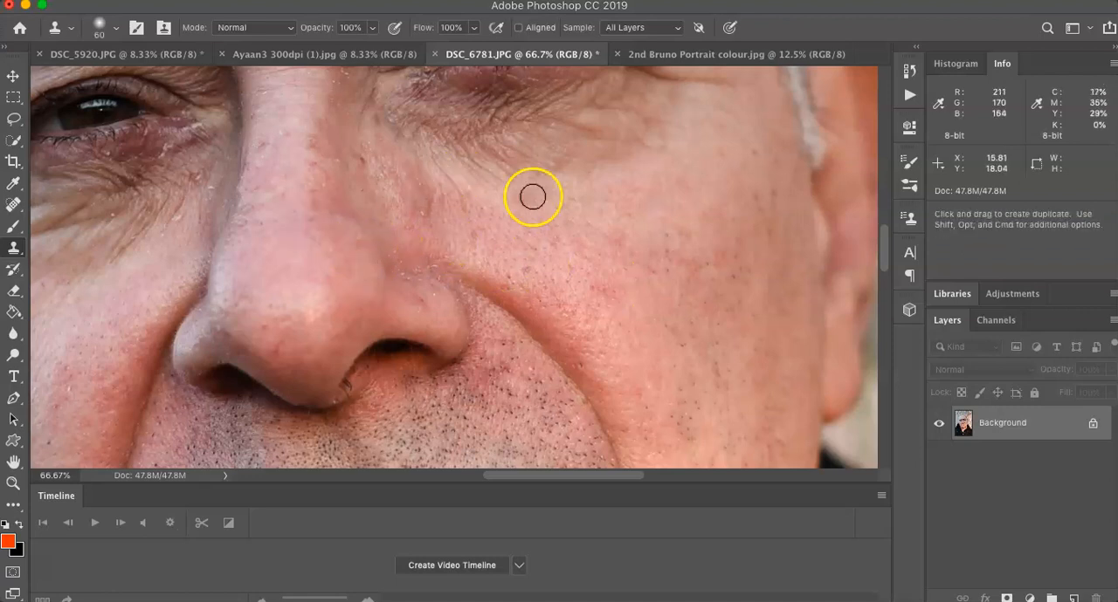
# Step: Clone out several brown spots on the forehead above the sunlit eyebrow using nearby skin
pyautogui.hscroll(-5, 205, 299)
pyautogui.click(419, 227)
pyautogui.scroll(5, 419, 227)
pyautogui.hscroll(2, 419, 227)
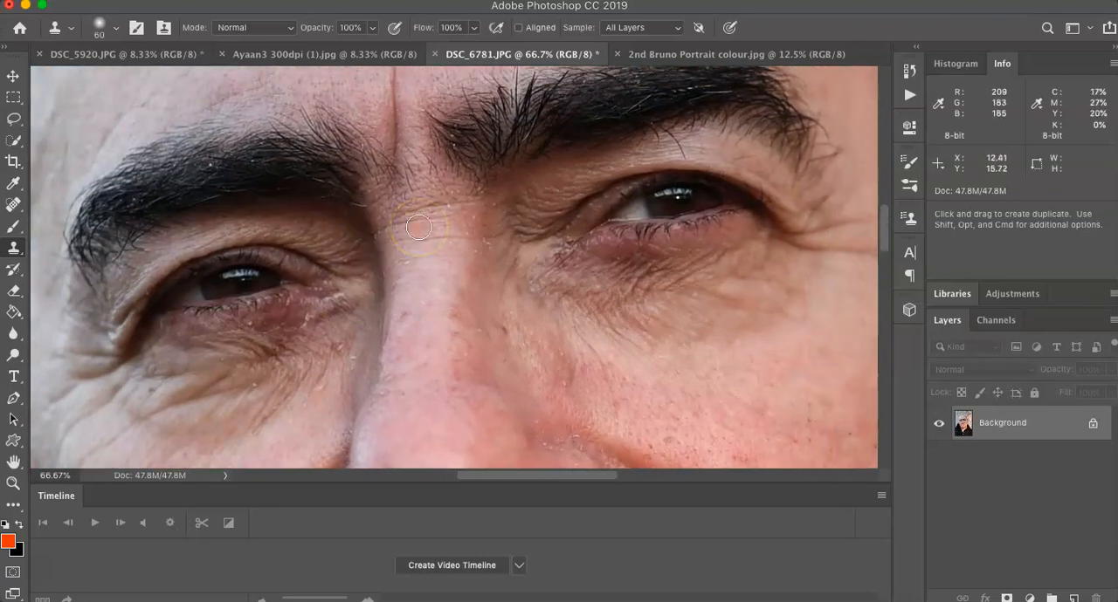
pyautogui.scroll(8, 418, 227)
pyautogui.hscroll(1, 419, 227)
pyautogui.click(428, 223)
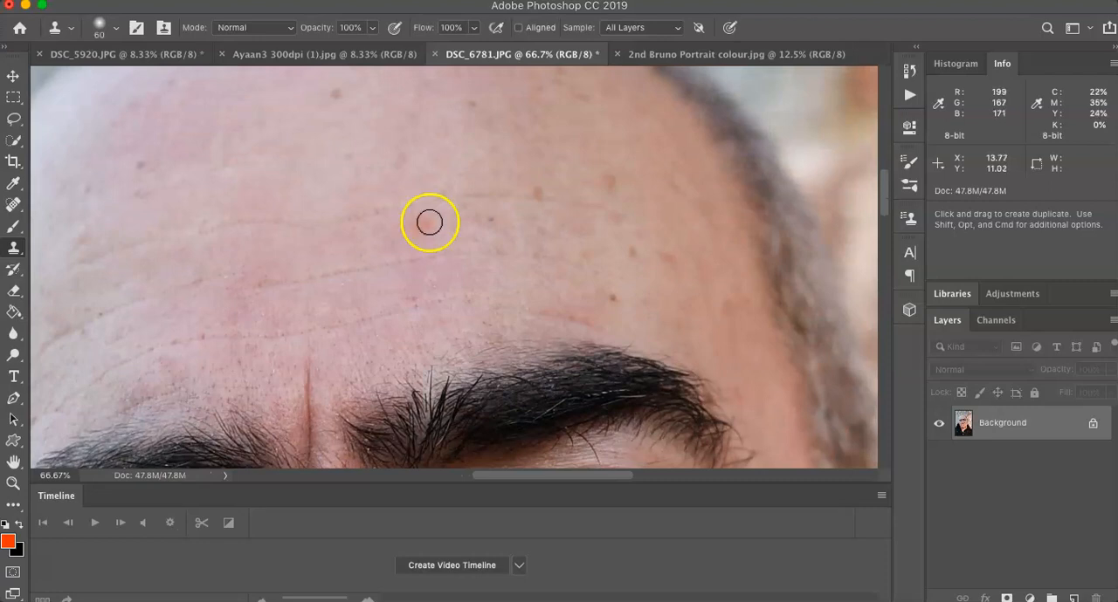
pyautogui.keyDown('alt'); pyautogui.click(632, 309); pyautogui.keyUp('alt')
pyautogui.click(617, 297)
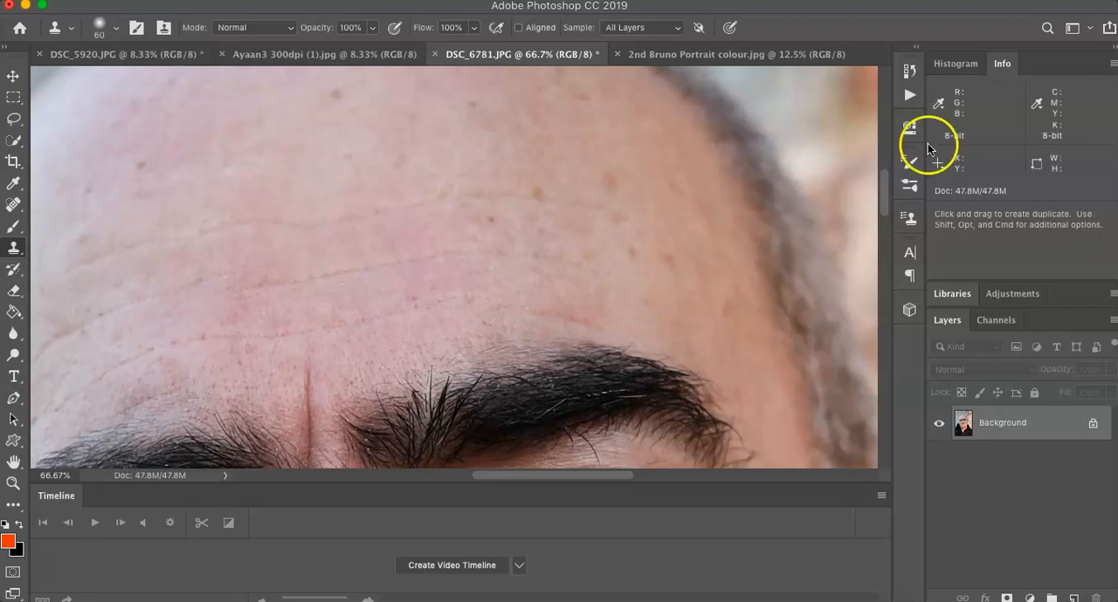
# Step: Step the image back in its history to the first Clone Stamp state following the Unsharp Mask
pyautogui.click(910, 70)
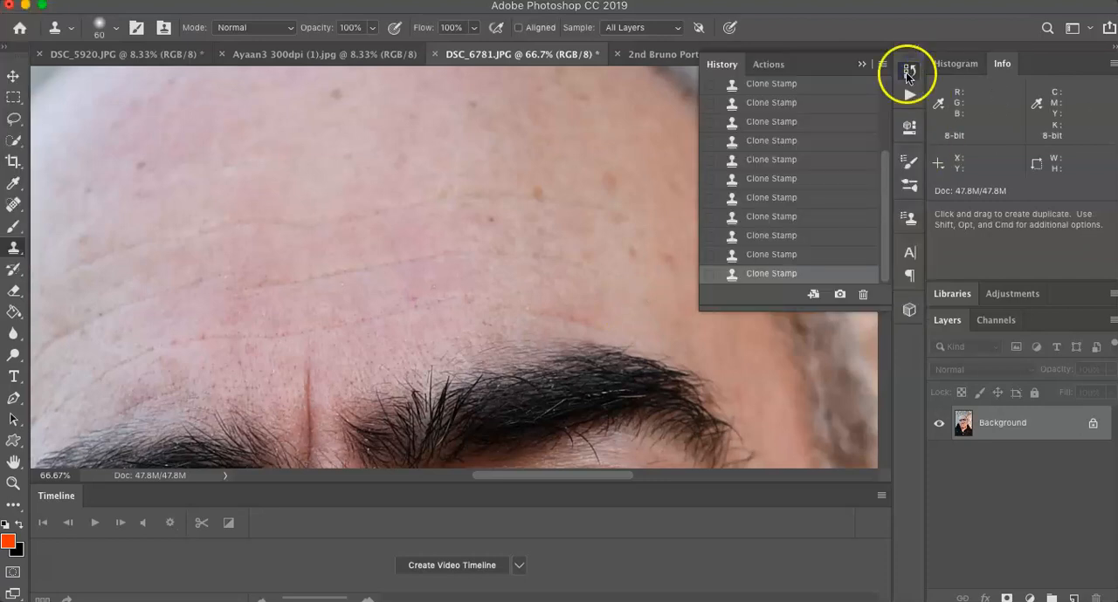
pyautogui.click(804, 254)
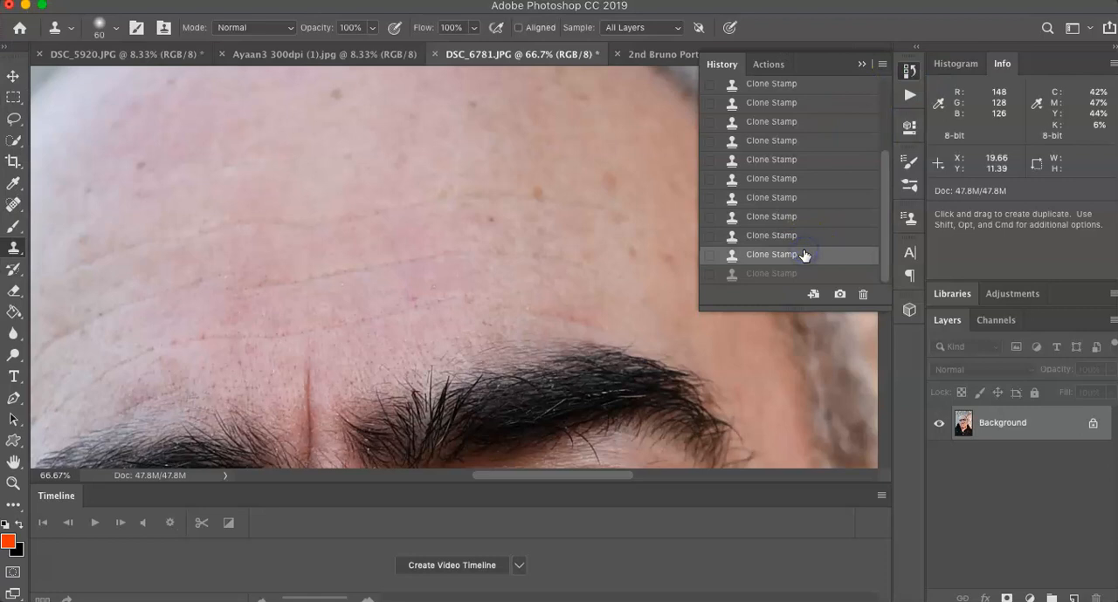
pyautogui.click(801, 238)
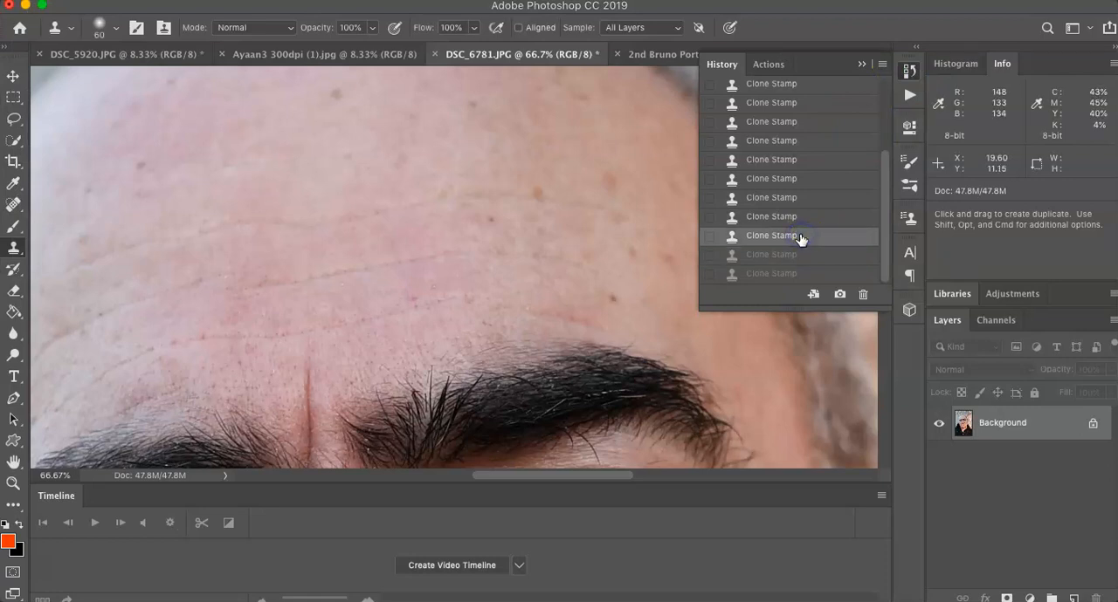
pyautogui.scroll(5, 790, 184)
pyautogui.click(790, 189)
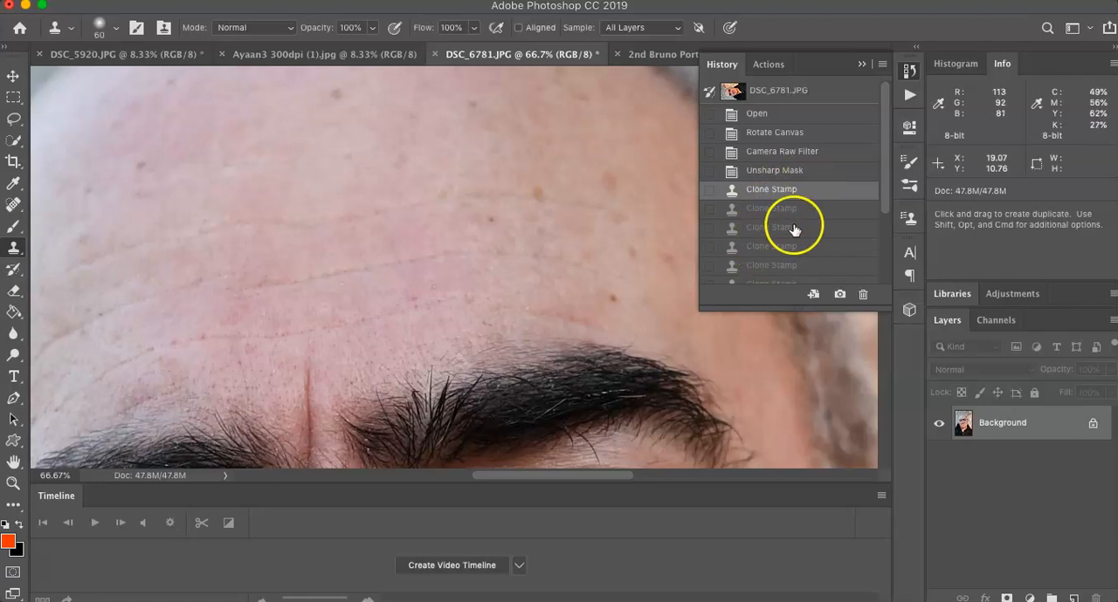
pyautogui.scroll(-3, 795, 229)
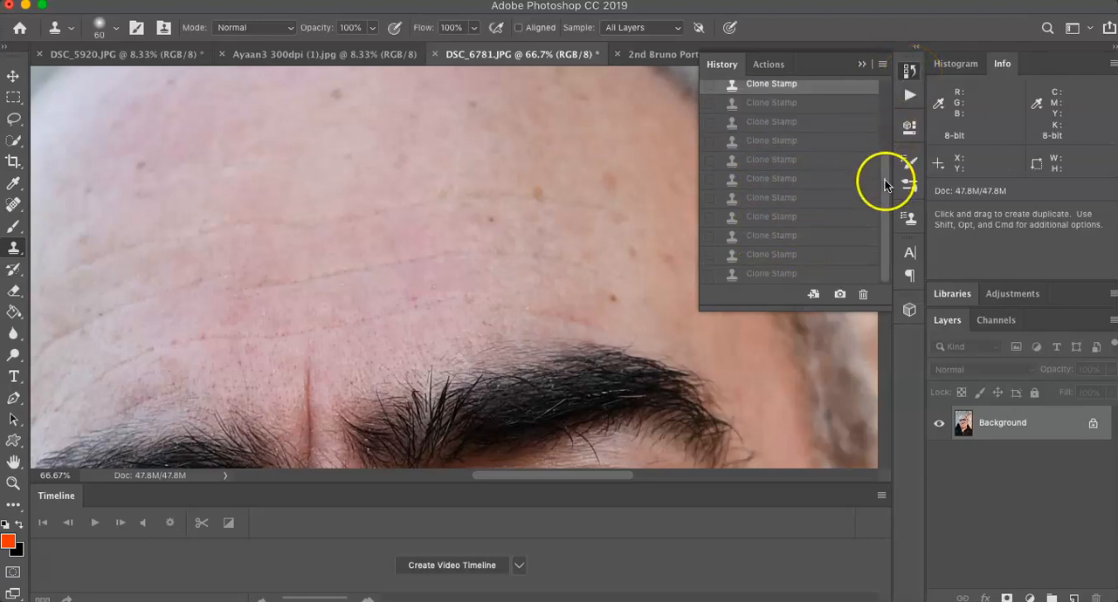
pyautogui.moveTo(885, 185); pyautogui.dragTo(884, 101)
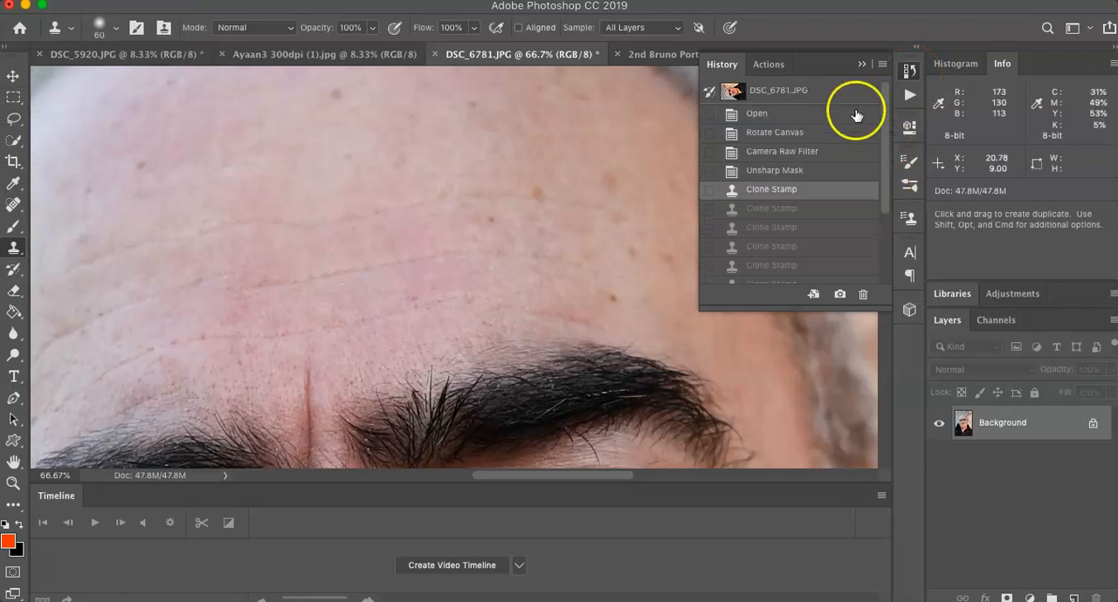
pyautogui.scroll(-5, 797, 236)
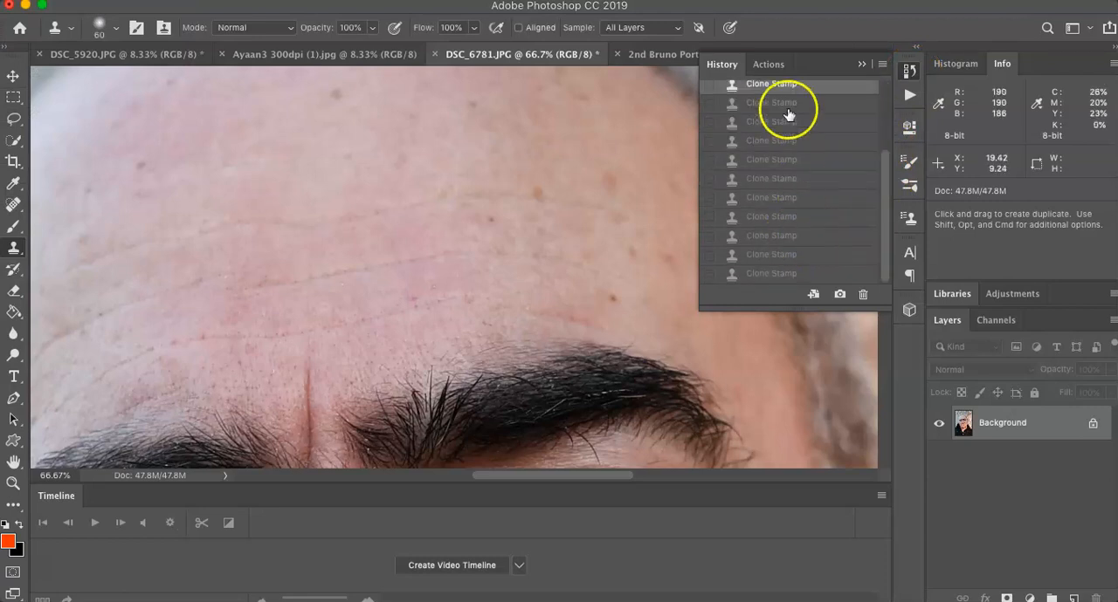
pyautogui.moveTo(884, 179); pyautogui.dragTo(882, 93)
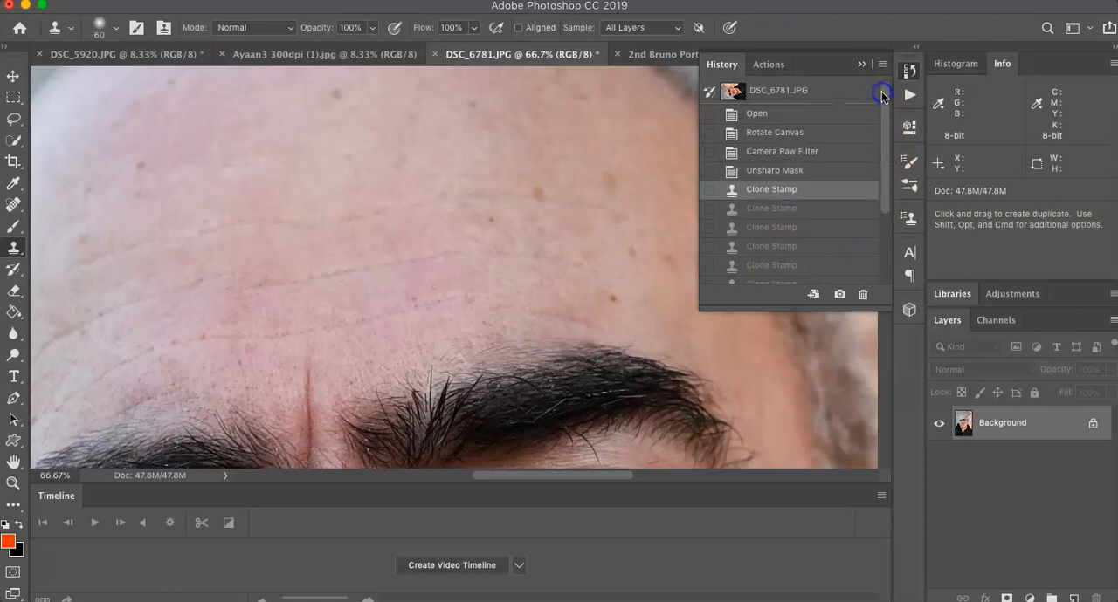
# Step: Zoom out to 16.67% and examine the overall skin tone of the whole face
pyautogui.click(13, 483)
pyautogui.keyDown('alt'); pyautogui.click(401, 283); pyautogui.keyUp('alt')
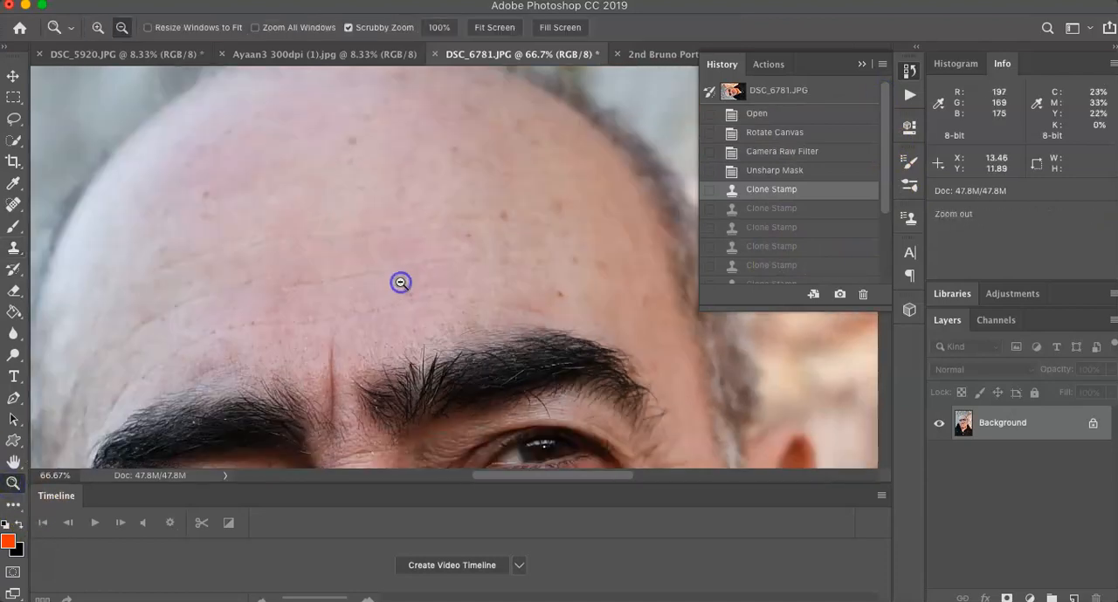
pyautogui.keyDown('alt'); pyautogui.click(401, 283); pyautogui.keyUp('alt')
pyautogui.keyDown('alt'); pyautogui.click(401, 283); pyautogui.keyUp('alt')
pyautogui.keyDown('alt'); pyautogui.click(401, 283); pyautogui.keyUp('alt')
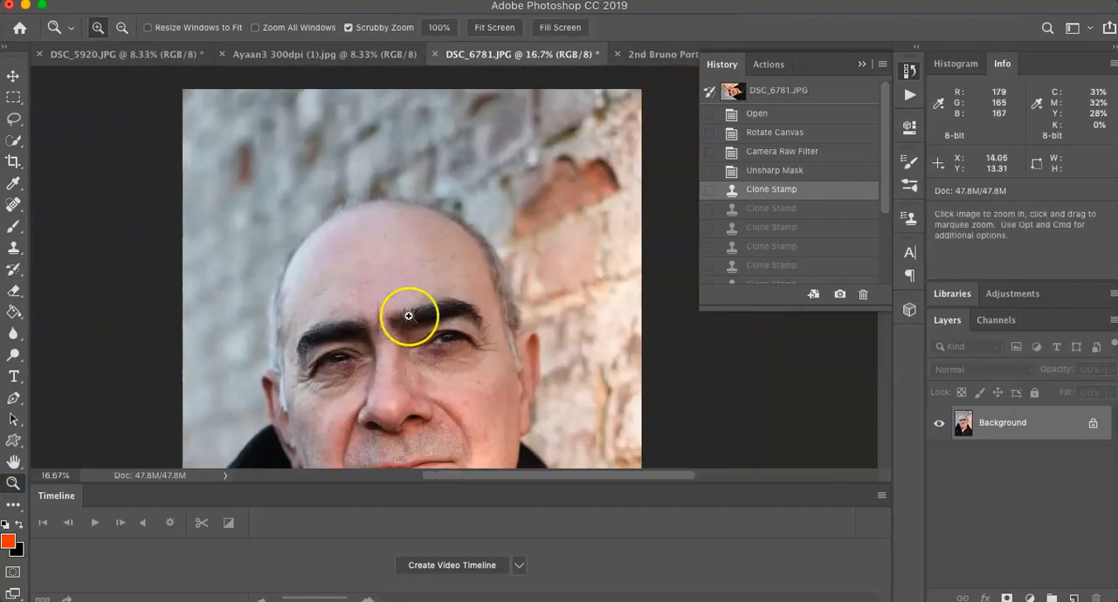
pyautogui.scroll(-5, 407, 316)
pyautogui.scroll(3, 408, 317)
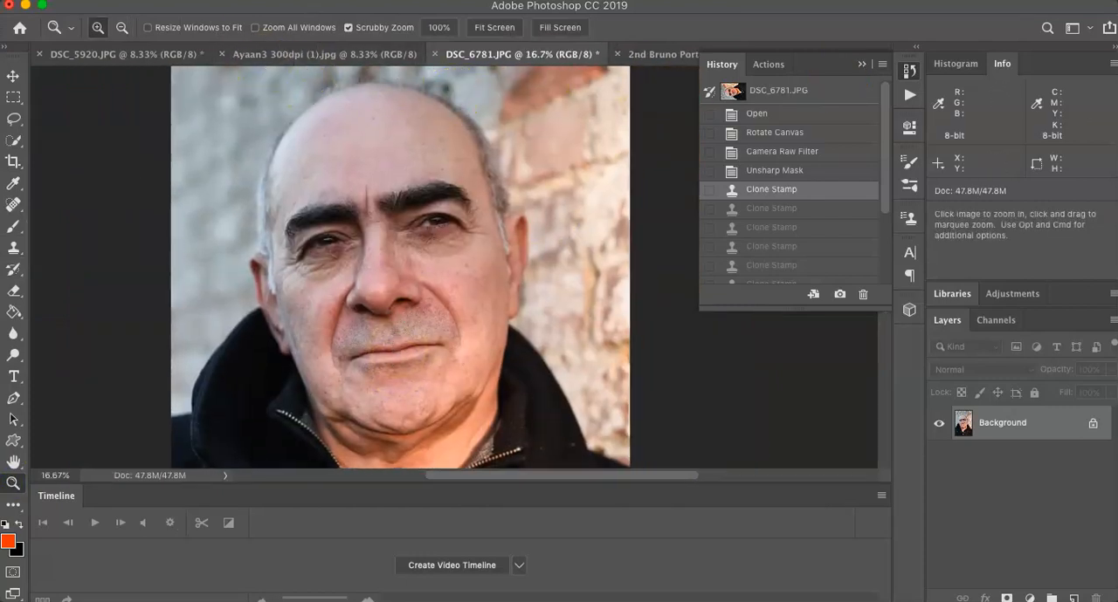
# Step: Try a Color Balance shift of +3 toward green in the midtones and reset that level to 0
pyautogui.click(218, 1)
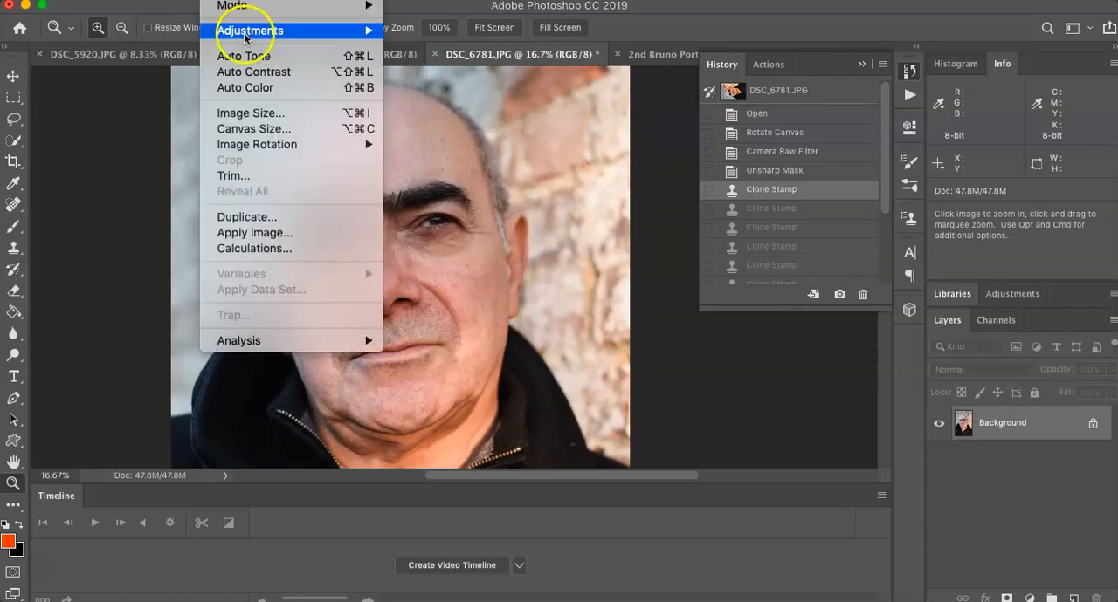
pyautogui.moveTo(243, 33)
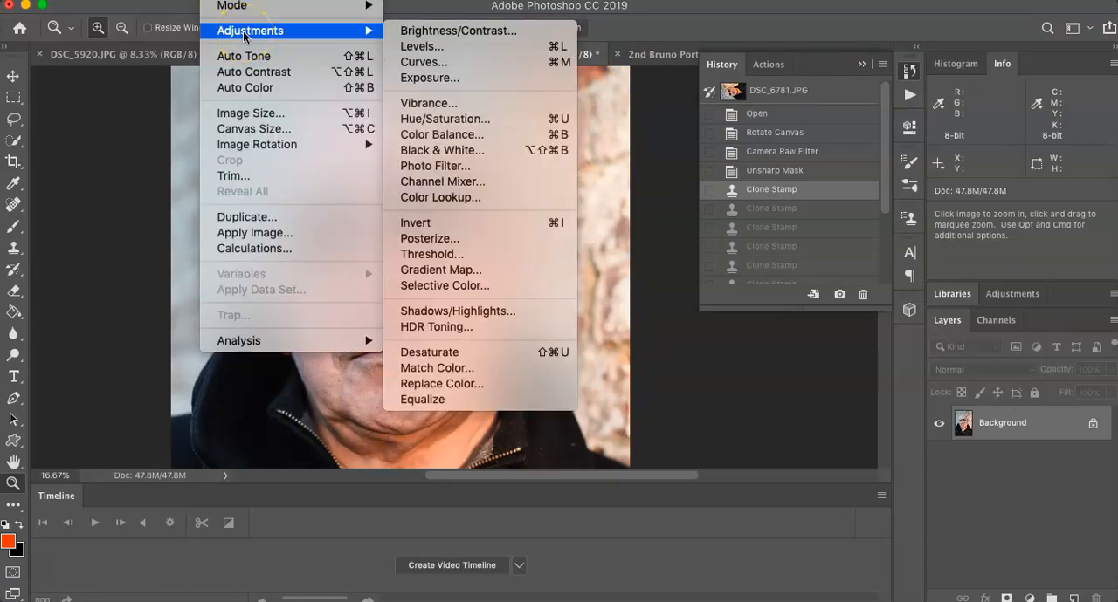
pyautogui.click(458, 134)
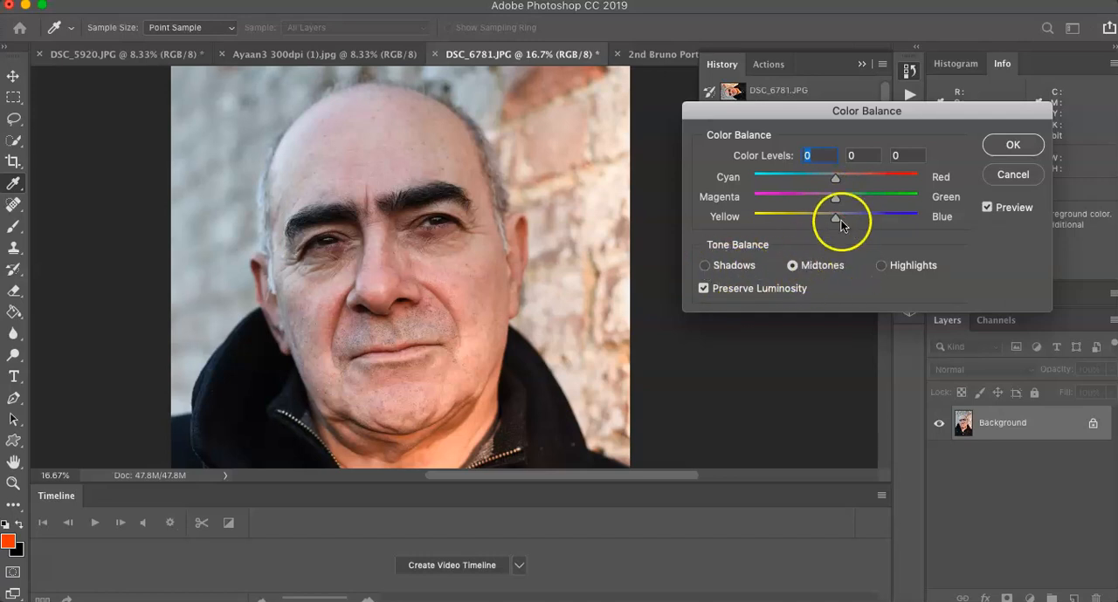
pyautogui.moveTo(835, 199)
pyautogui.mouseDown()
pyautogui.moveTo(882, 198)
pyautogui.moveTo(787, 202)
pyautogui.moveTo(838, 201)
pyautogui.mouseUp()
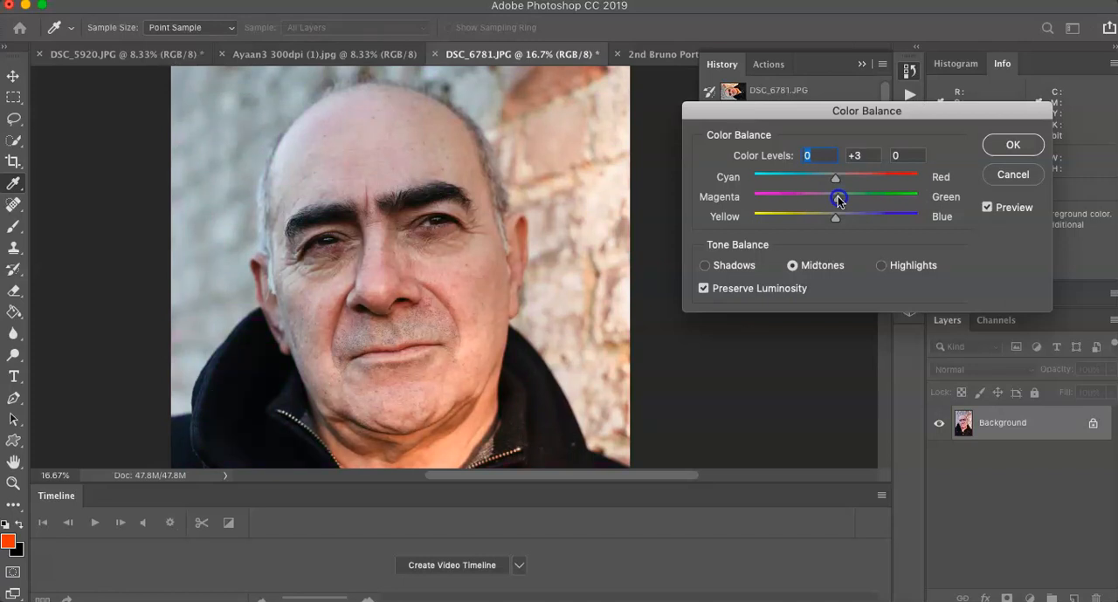
pyautogui.click(839, 200)
pyautogui.write('0')
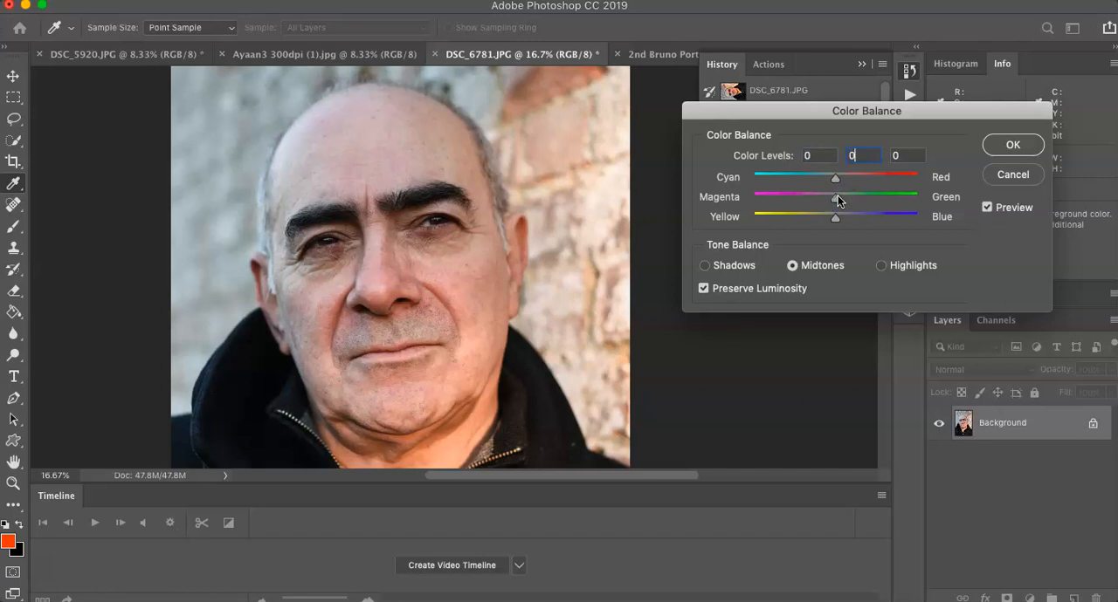
# Step: Try a midtones cyan–red level of -4, compare it with the preview off and on, and reset it to 0
pyautogui.moveTo(836, 177)
pyautogui.mouseDown()
pyautogui.moveTo(869, 177)
pyautogui.moveTo(798, 179)
pyautogui.moveTo(834, 183)
pyautogui.mouseUp()
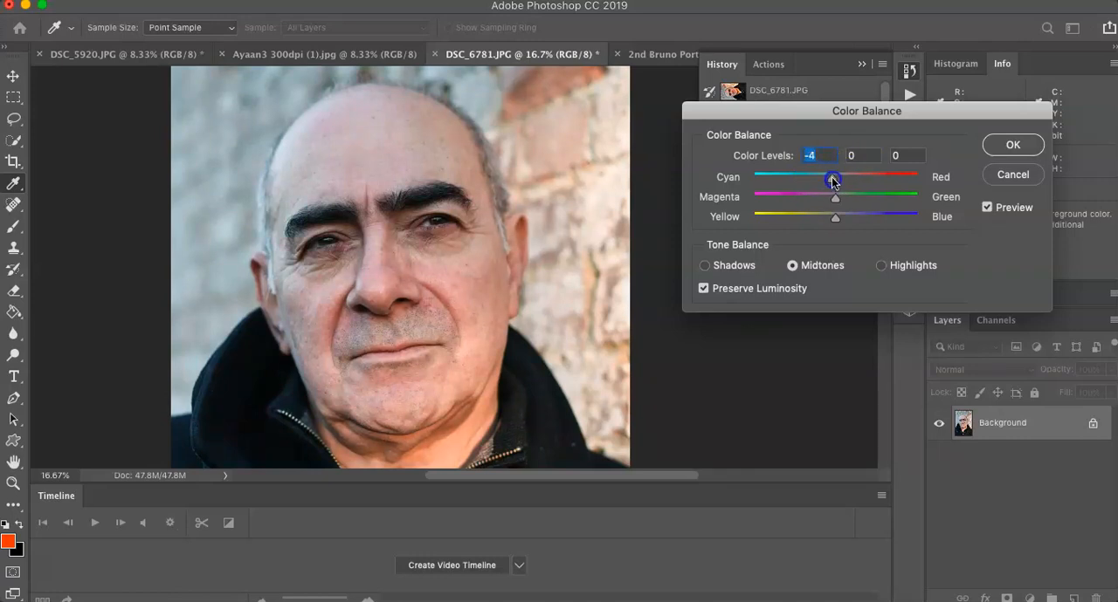
pyautogui.click(988, 209)
pyautogui.click(988, 210)
pyautogui.click(820, 154)
pyautogui.write('0')
# Step: Try a yellow–blue level of +34 in the highlights and bring it back to -2
pyautogui.click(888, 269)
pyautogui.moveTo(835, 217)
pyautogui.mouseDown()
pyautogui.moveTo(790, 220)
pyautogui.moveTo(891, 223)
pyautogui.moveTo(836, 223)
pyautogui.mouseUp()
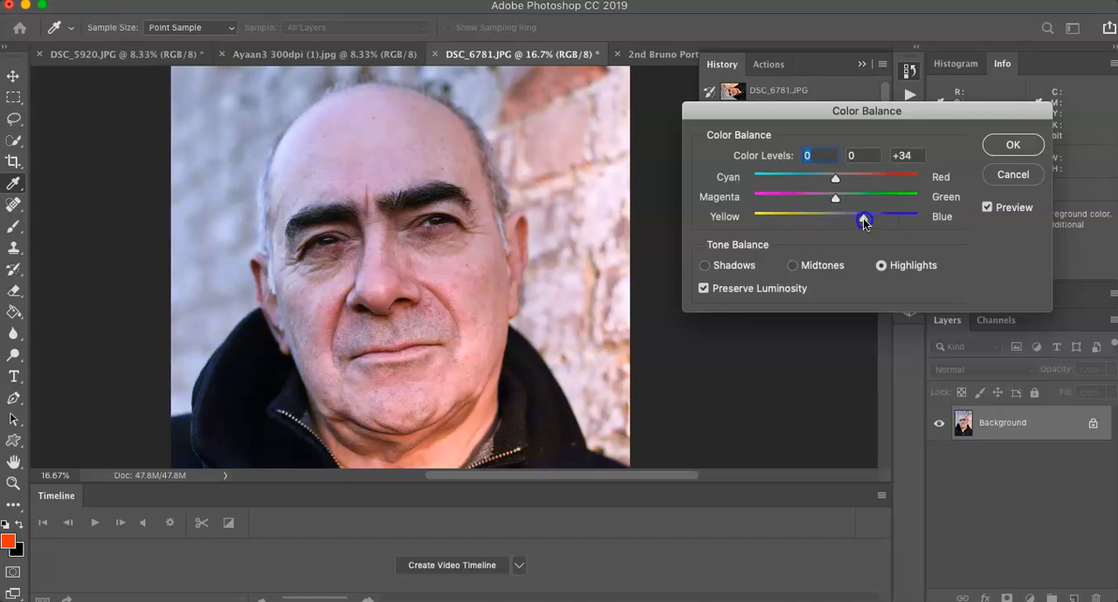
pyautogui.moveTo(865, 222); pyautogui.dragTo(835, 222)
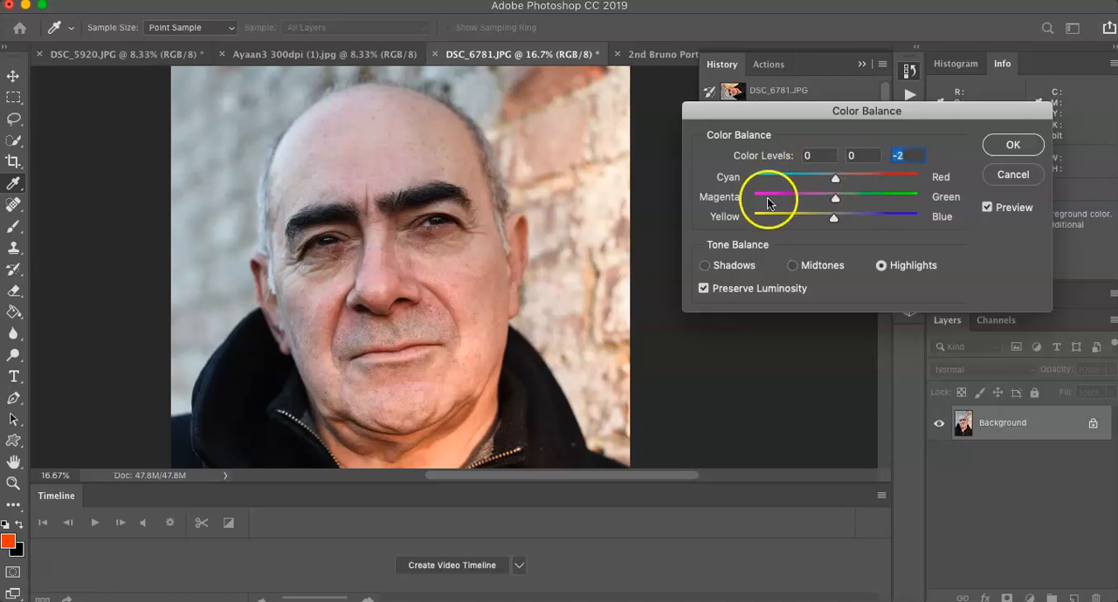
# Step: Try shifting the shadows toward cyan, reset the level to 0, and cancel the Color Balance adjustment
pyautogui.click(708, 266)
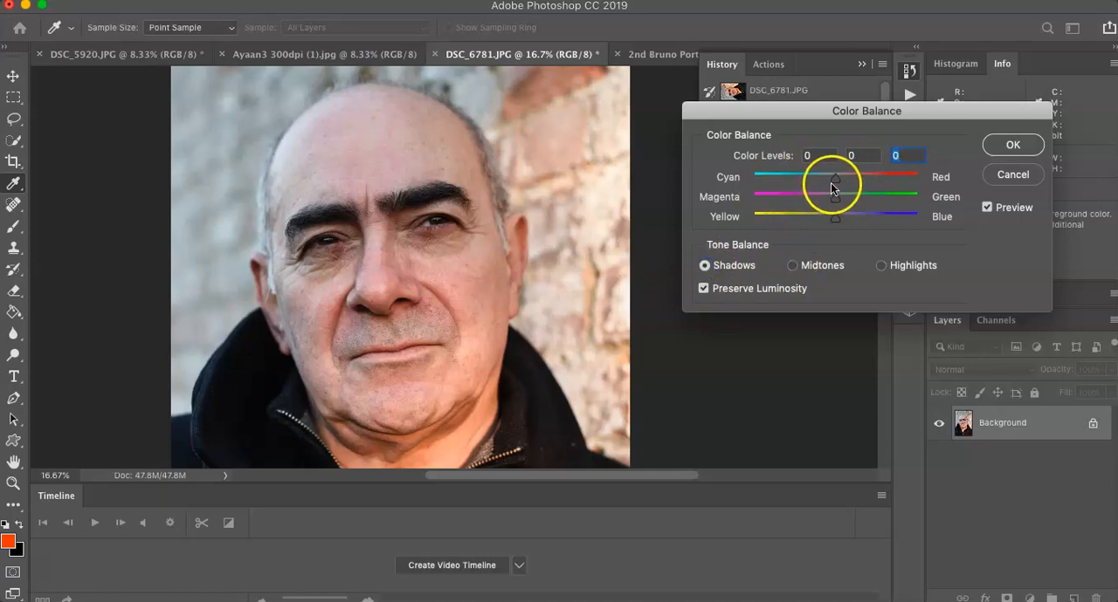
pyautogui.moveTo(835, 181)
pyautogui.mouseDown()
pyautogui.moveTo(889, 176)
pyautogui.moveTo(806, 181)
pyautogui.moveTo(821, 179)
pyautogui.mouseUp()
pyautogui.write('0')
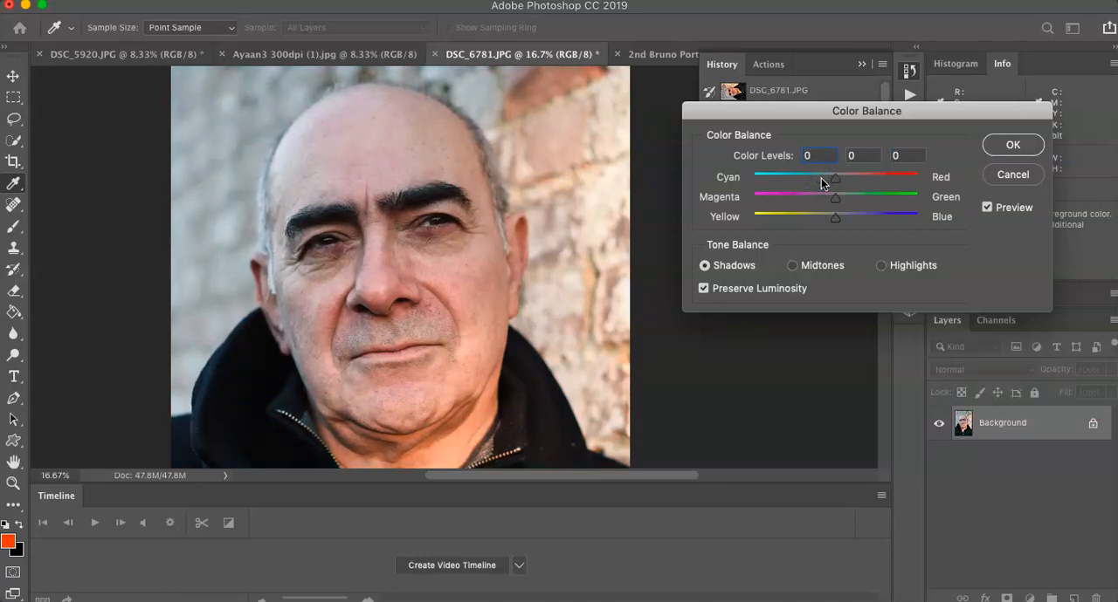
pyautogui.click(988, 208)
pyautogui.click(1003, 175)
pyautogui.press('z')
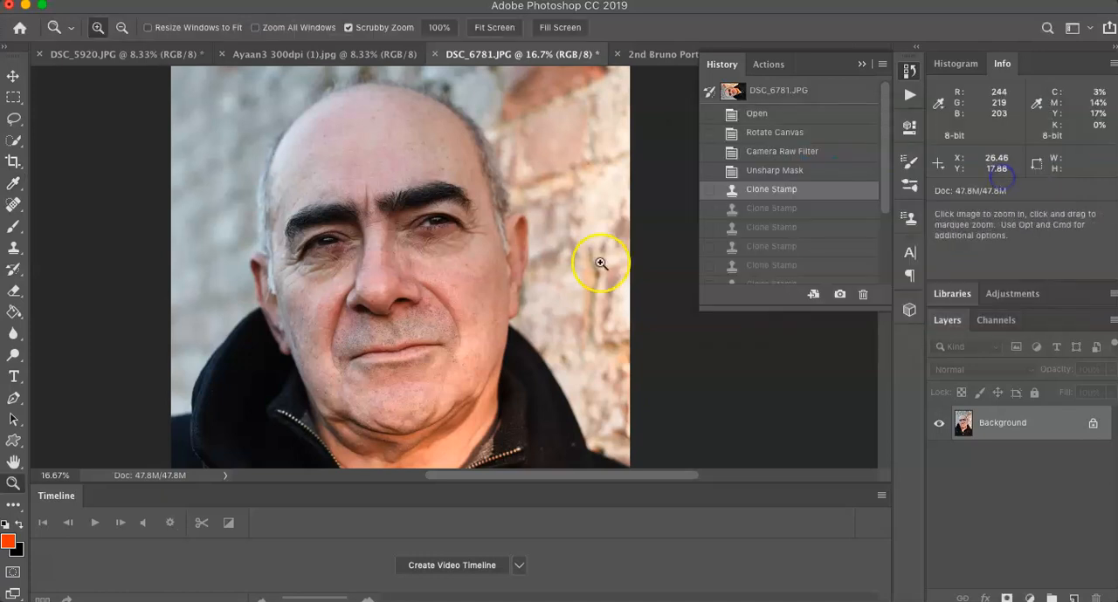
# Step: Collapse the history list to uncover the portrait
pyautogui.click(859, 66)
pyautogui.scroll(-2, 375, 301)
pyautogui.scroll(2, 376, 301)
pyautogui.hscroll(-1, 376, 301)
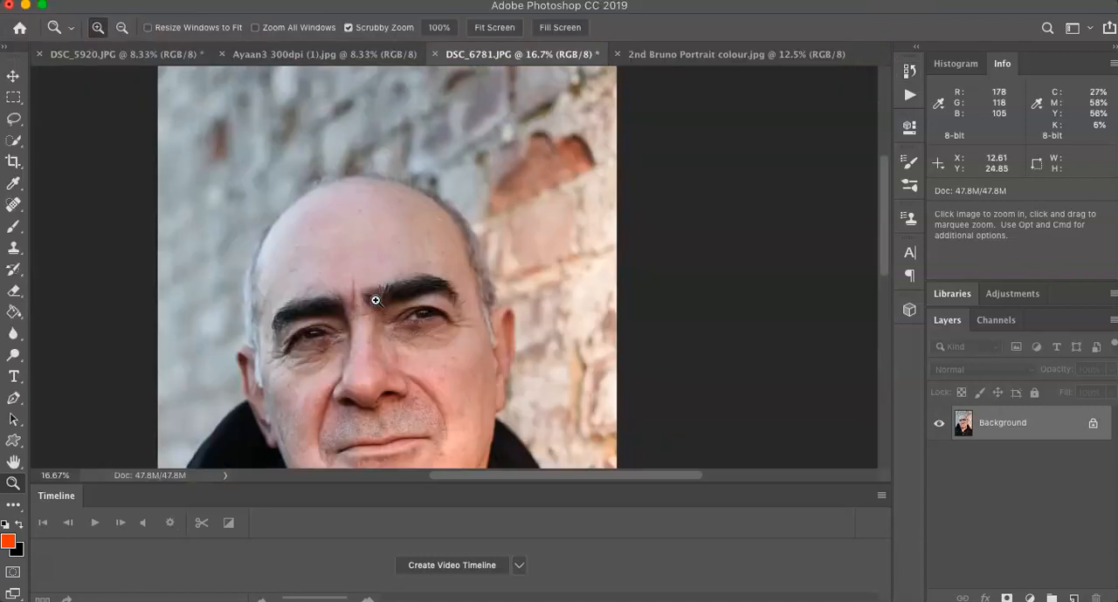